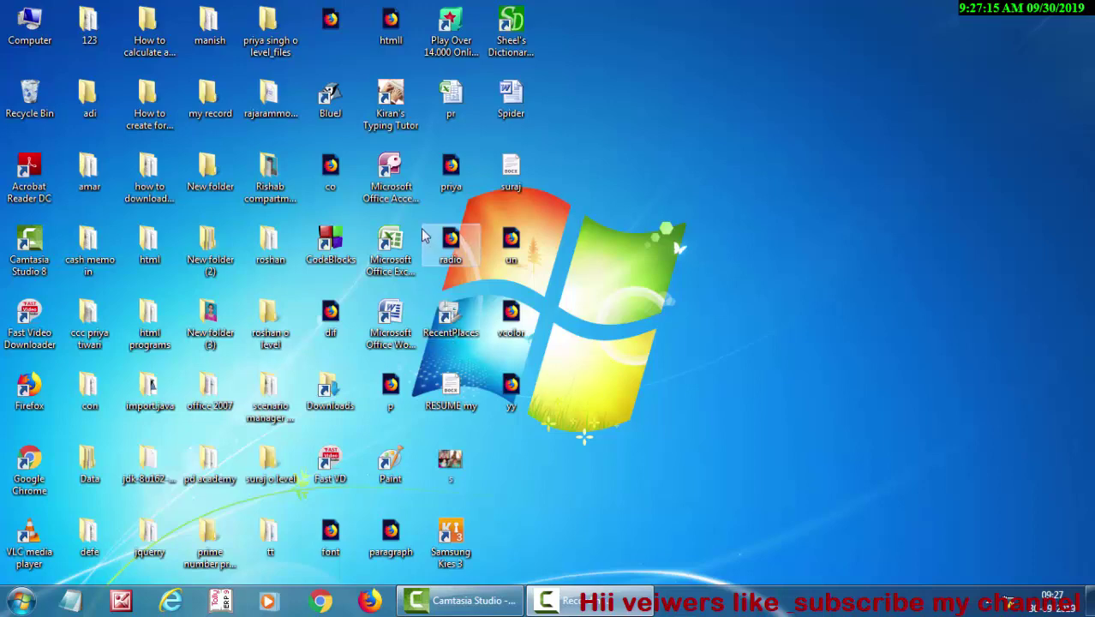
- Launch Microsoft Office Access 2007 from its desktop icon to get a blank database with Table1
{"action": "double_click", "coordinate": [405, 195]}
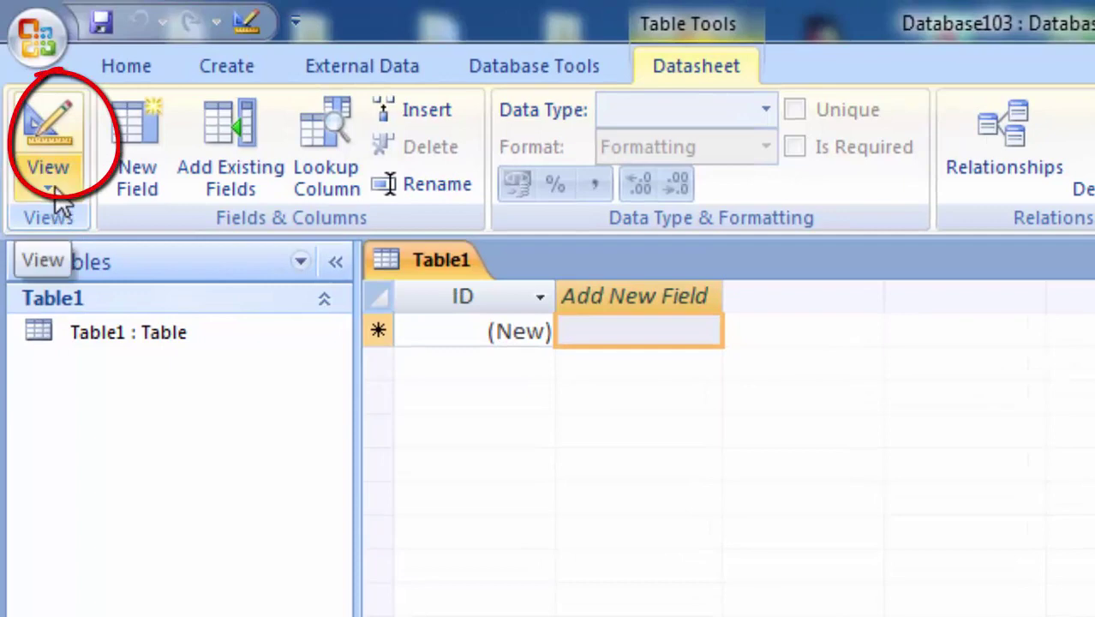
- Switch Table1 to Design View and start naming it Currency in the Save As dialog
{"action": "left_click", "coordinate": [47, 176]}
{"action": "left_click", "coordinate": [104, 291]}
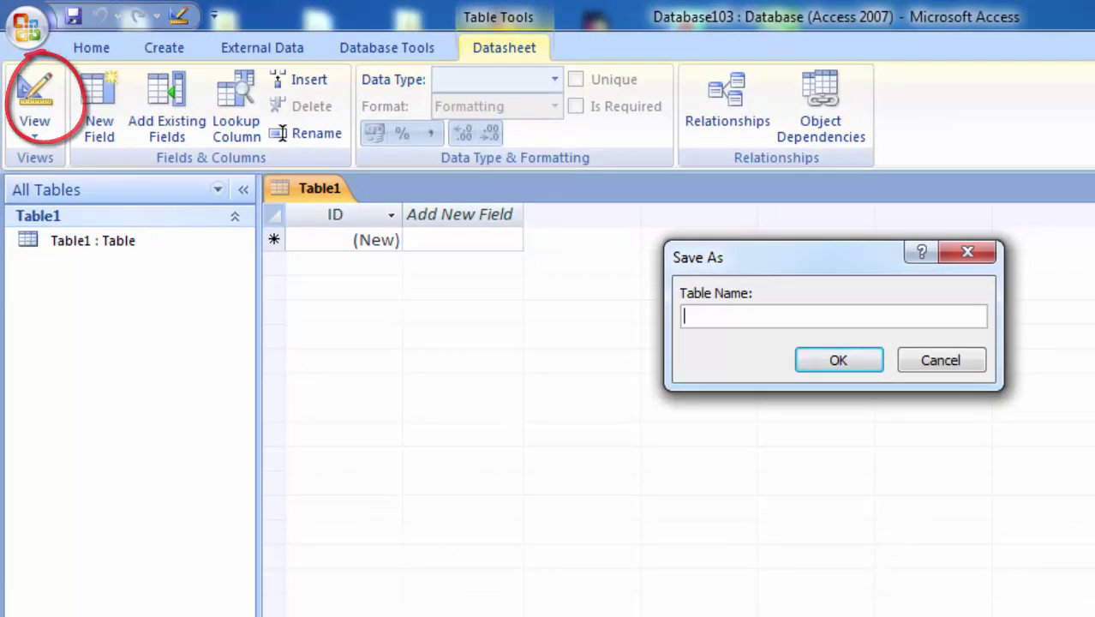
{"action": "type", "text": "Currenc"}
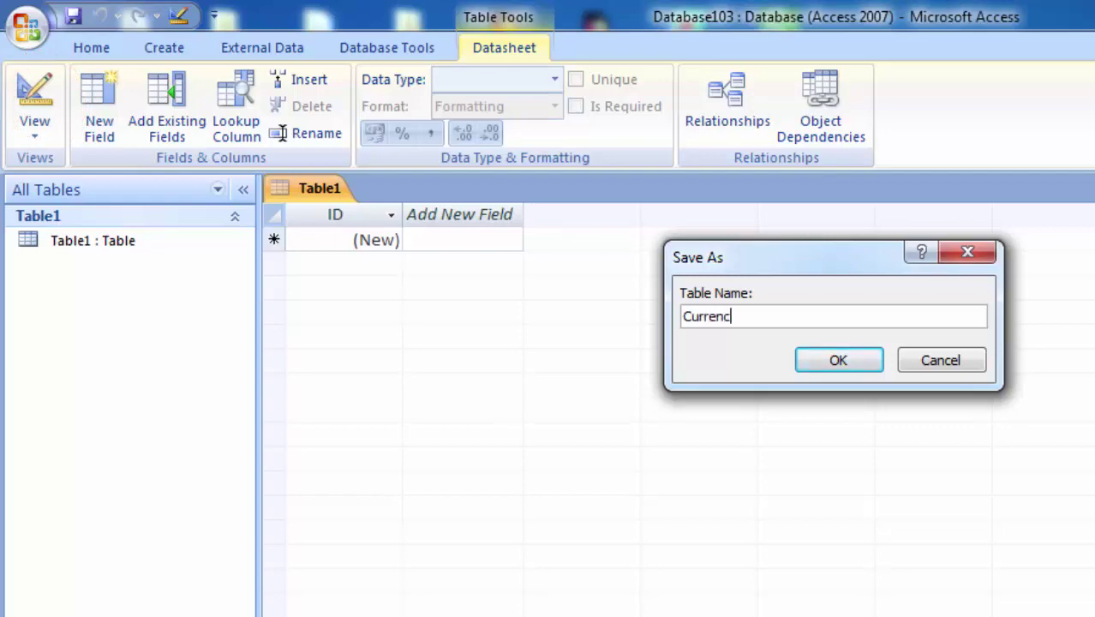
{"action": "type", "text": "y"}
- Save the table as Currency and add an 'Em name' Text field below ID
{"action": "key", "text": "Return"}
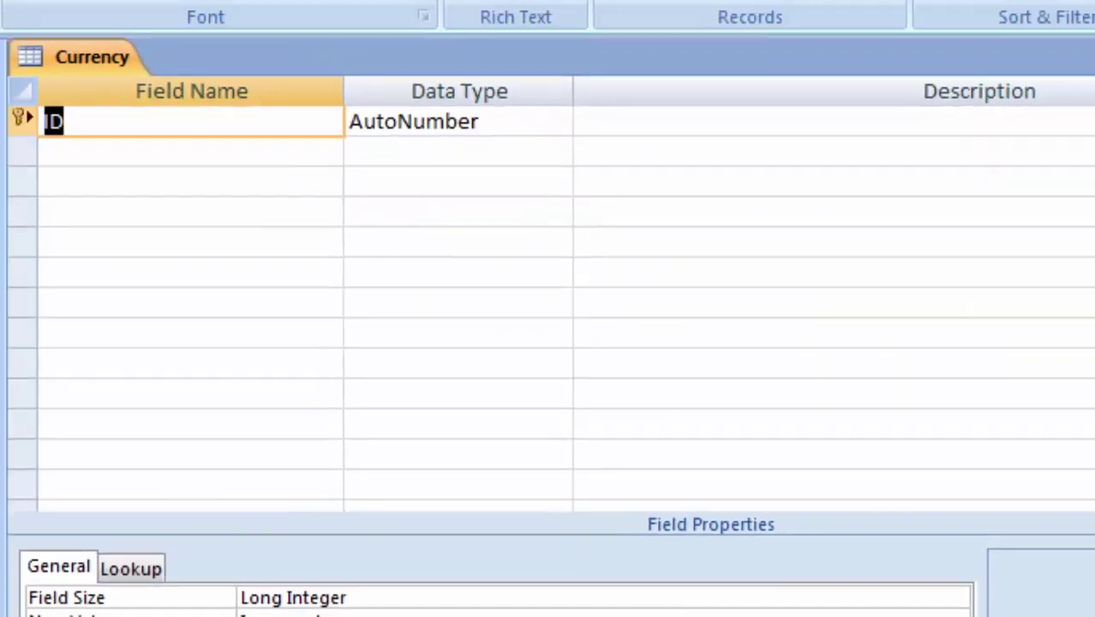
{"action": "left_click", "coordinate": [370, 241]}
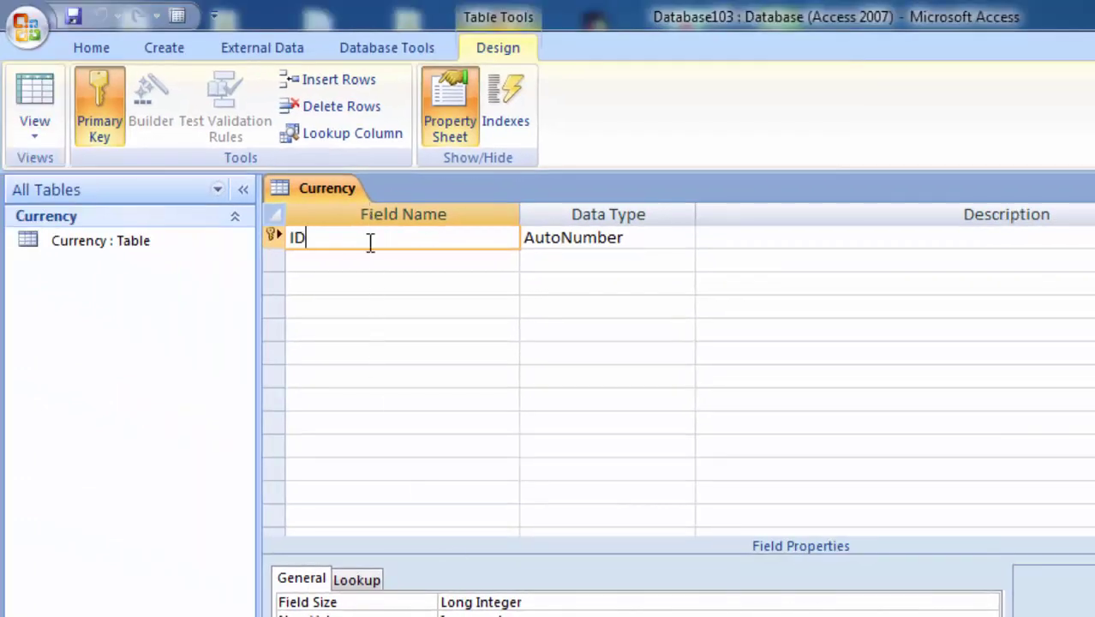
{"action": "left_click", "coordinate": [366, 257]}
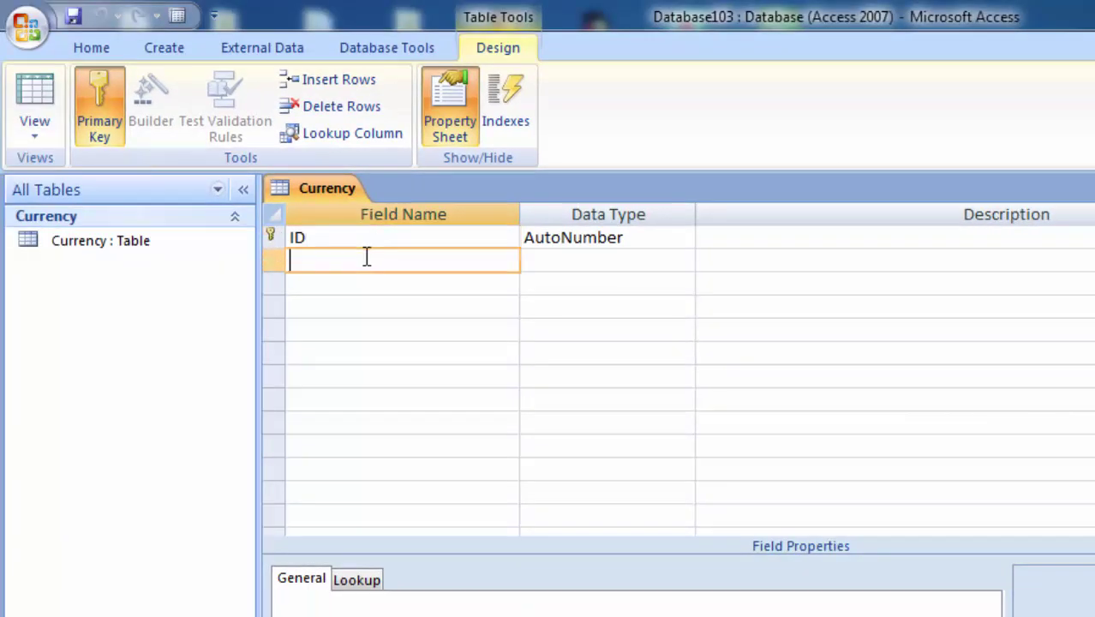
{"action": "type", "text": "E"}
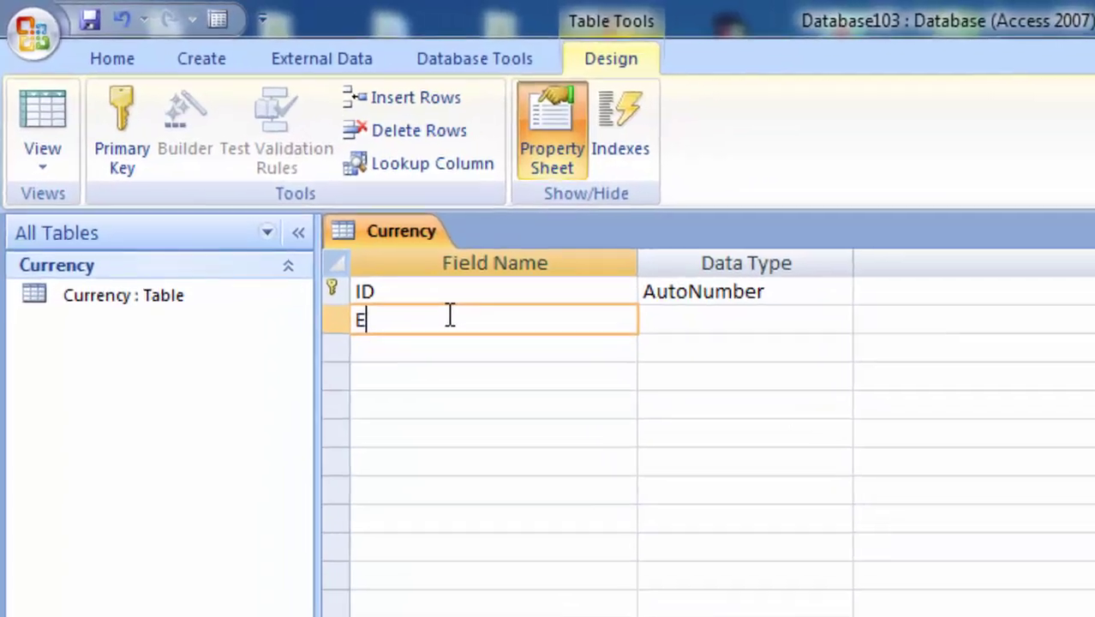
{"action": "type", "text": "m"}
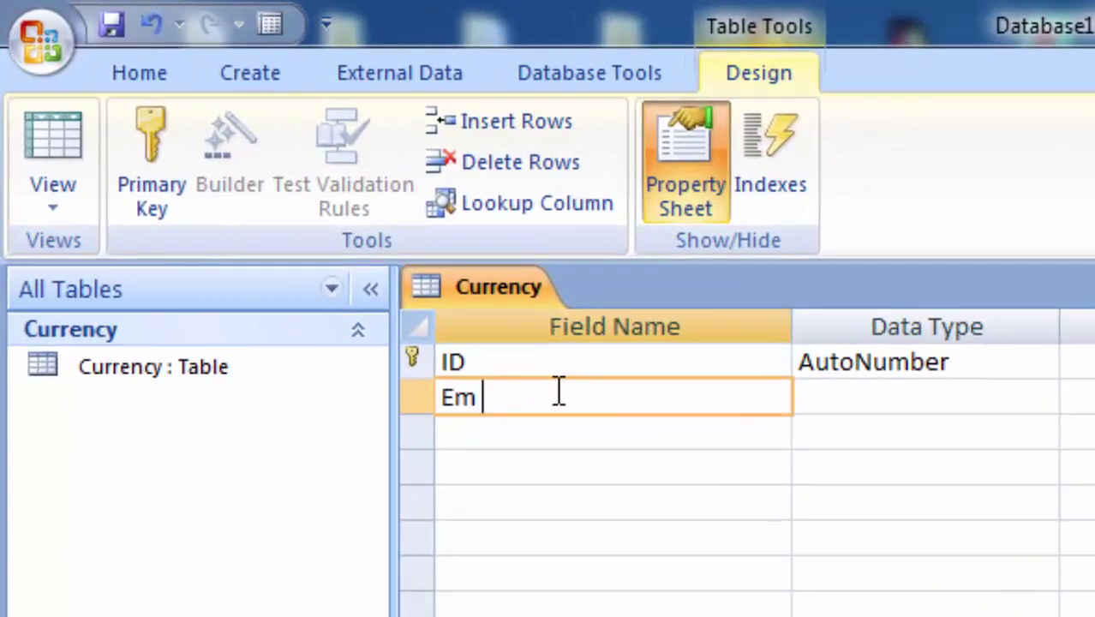
{"action": "type", "text": " name"}
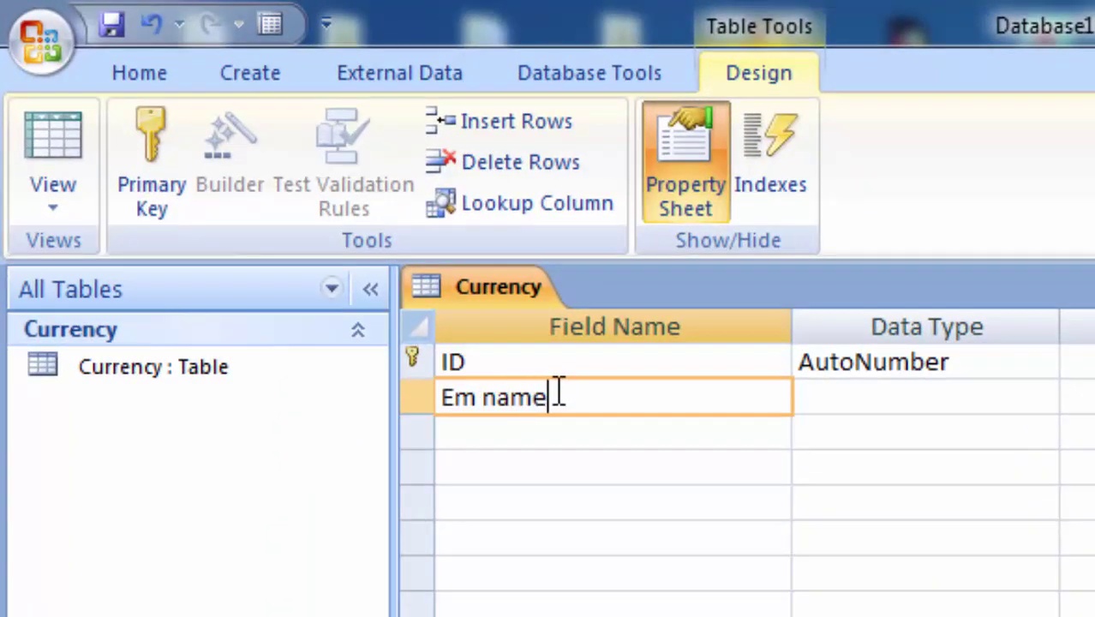
{"action": "left_click", "coordinate": [952, 392]}
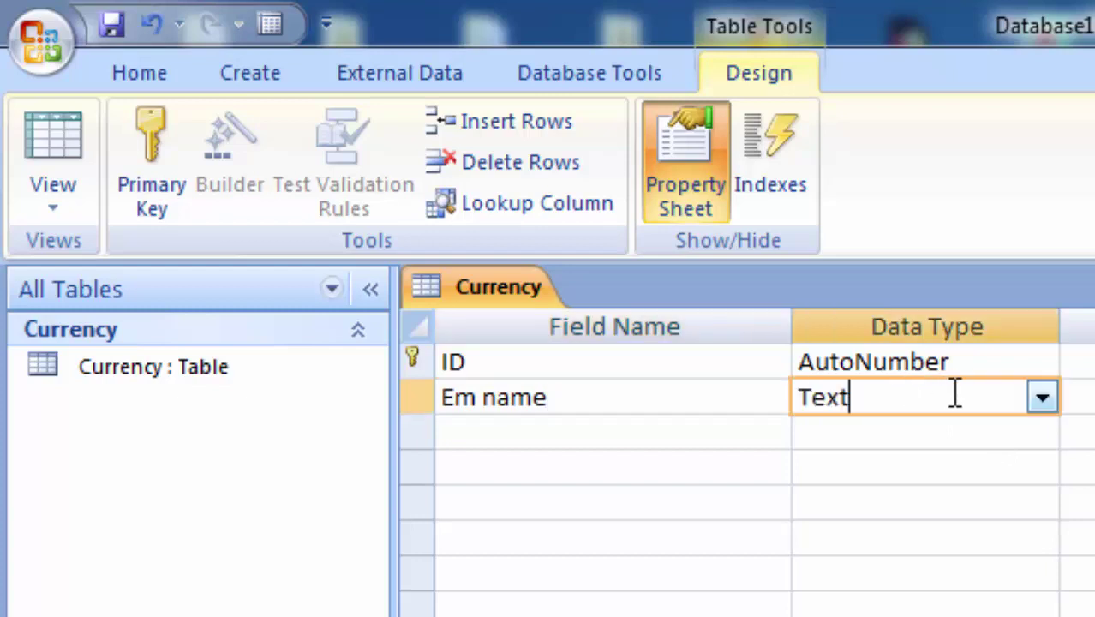
- Add a Salary field, fixing the 'Salarary' typo, and set its data type to Currency
{"action": "left_click", "coordinate": [623, 437]}
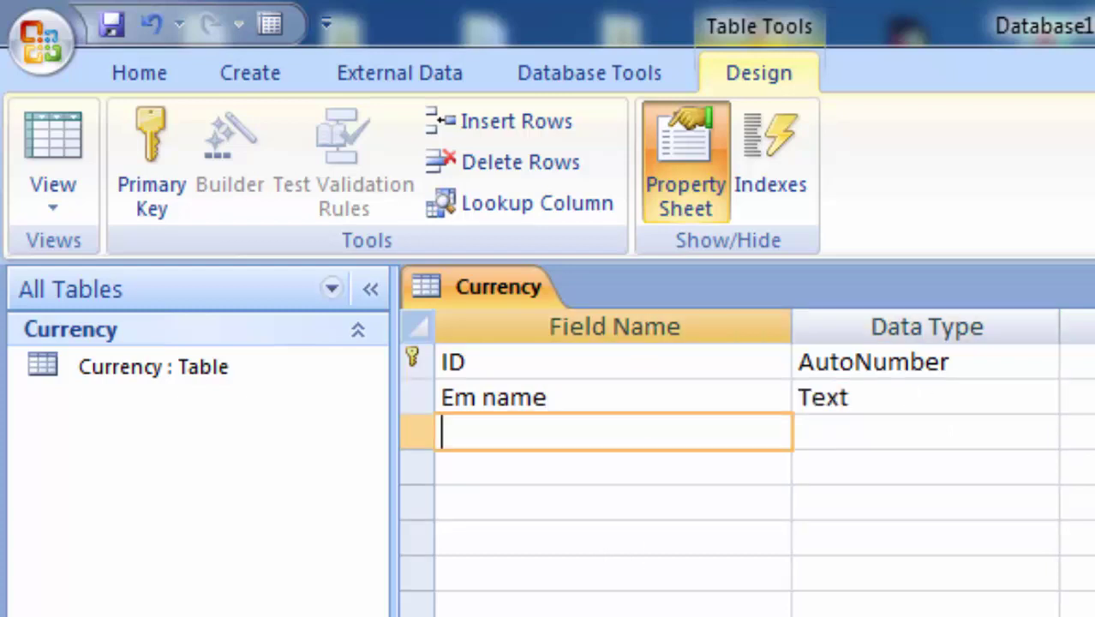
{"action": "type", "text": "Sa"}
{"action": "type", "text": "lara"}
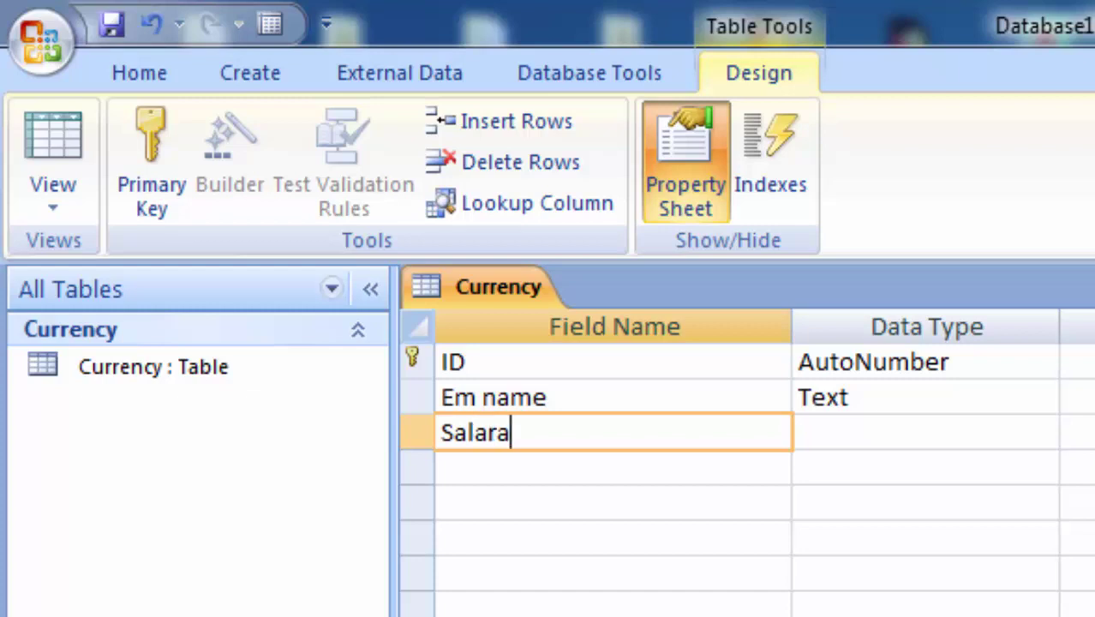
{"action": "type", "text": "ry"}
{"action": "key", "text": "Left"}
{"action": "key", "text": "Left"}
{"action": "key", "text": "Left"}
{"action": "key", "text": "BackSpace"}
{"action": "key", "text": "BackSpace"}
{"action": "key", "text": "Right"}
{"action": "left_click", "coordinate": [961, 439]}
{"action": "left_click", "coordinate": [1043, 433]}
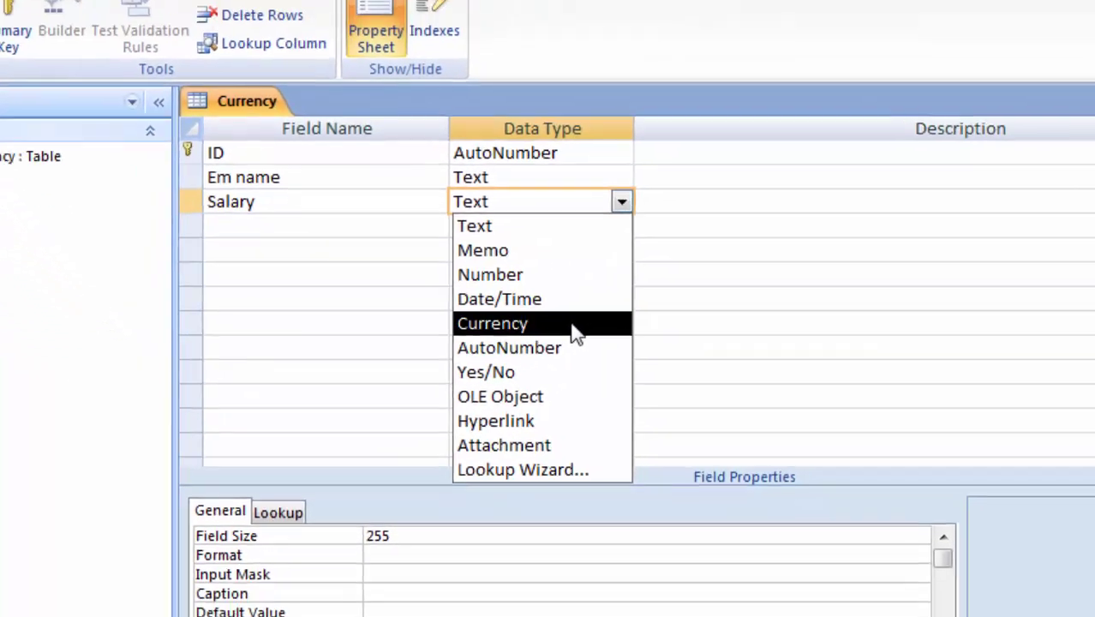
{"action": "left_click", "coordinate": [637, 327]}
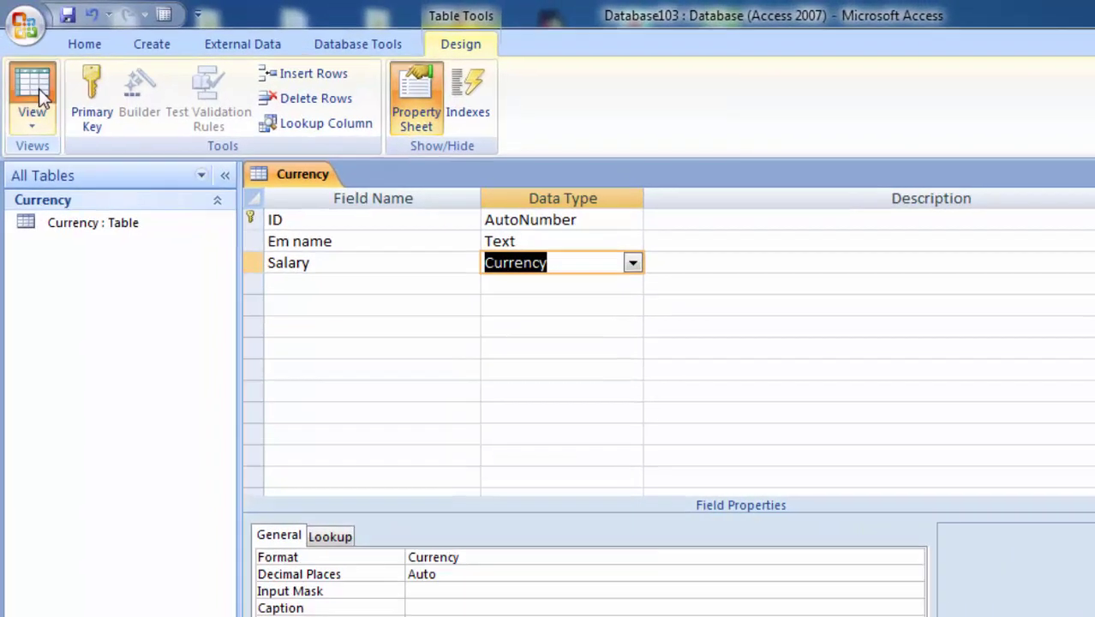
- In Datasheet view, enter an employee name with Salary 5000, which shows as ₹5,000.00
{"action": "left_click", "coordinate": [28, 86]}
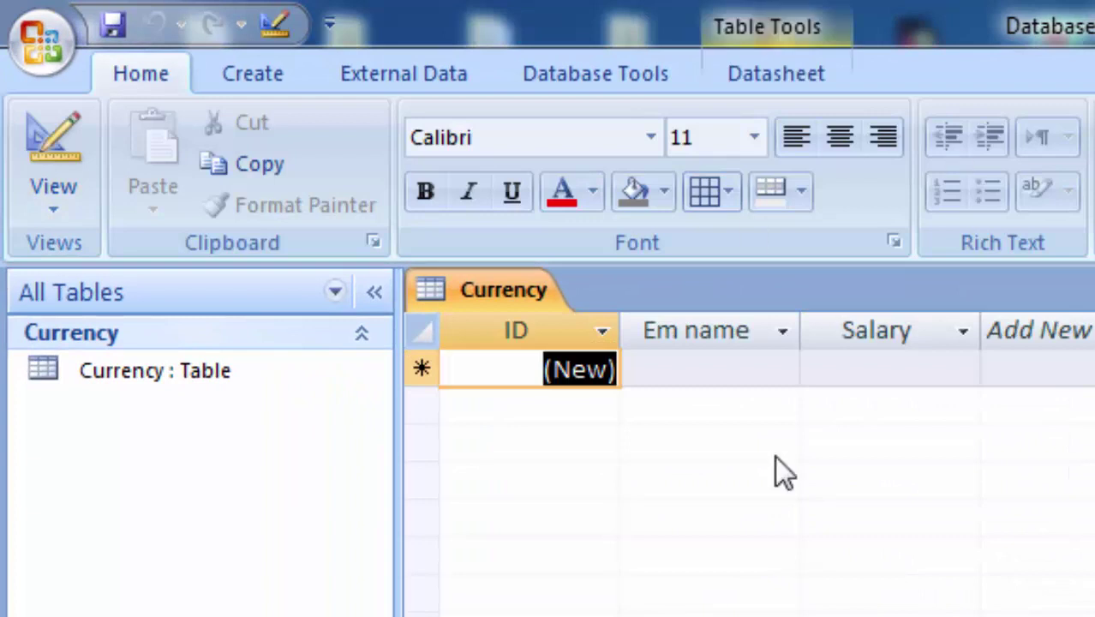
{"action": "key", "text": "Tab"}
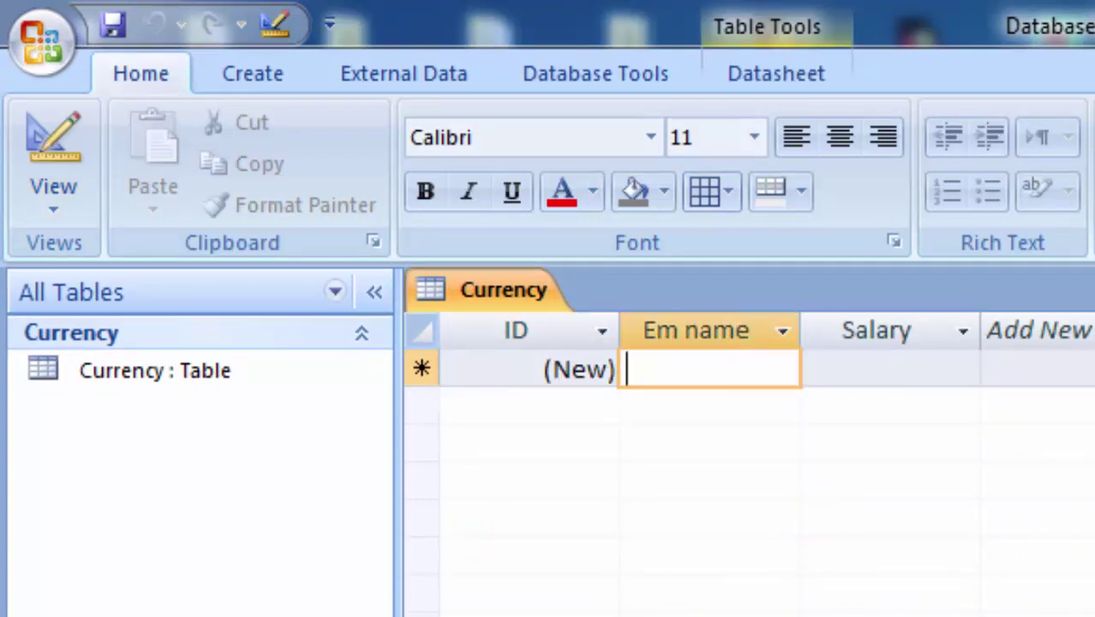
{"action": "type", "text": "Sur"}
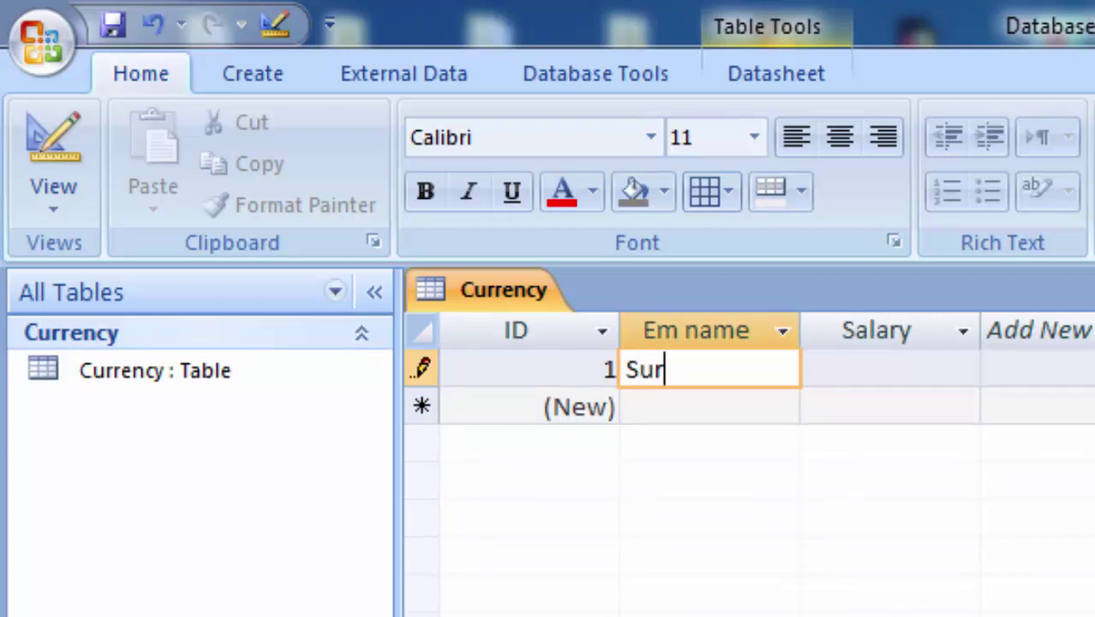
{"action": "type", "text": "aj"}
{"action": "key", "text": "Tab"}
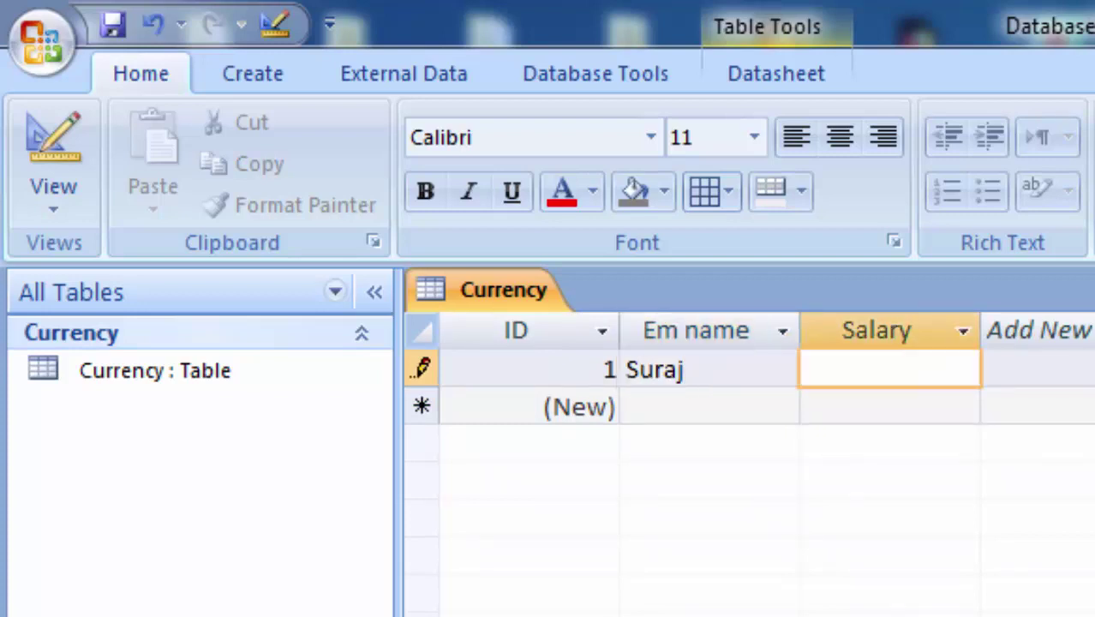
{"action": "type", "text": "5000"}
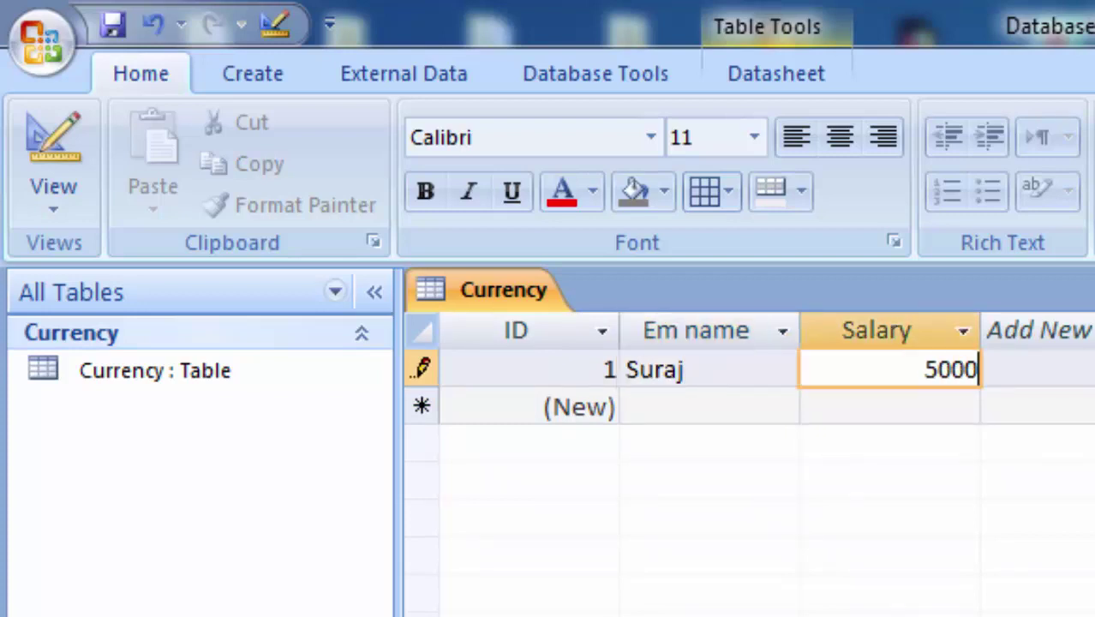
{"action": "left_click", "coordinate": [580, 407]}
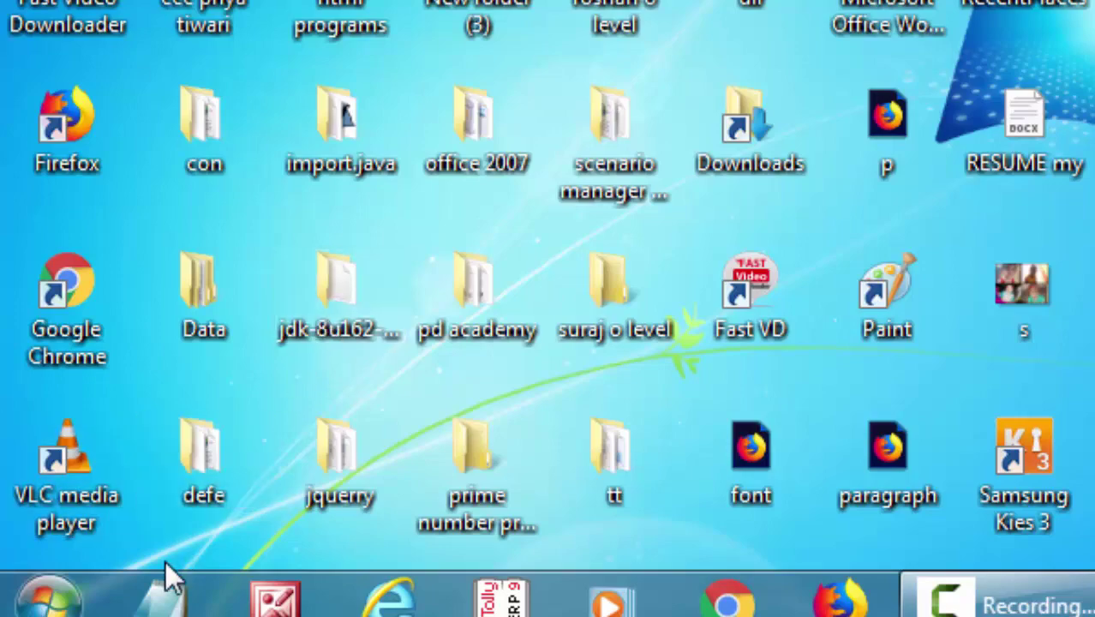
- Open the Control Panel from the Start menu
{"action": "left_click", "coordinate": [47, 598]}
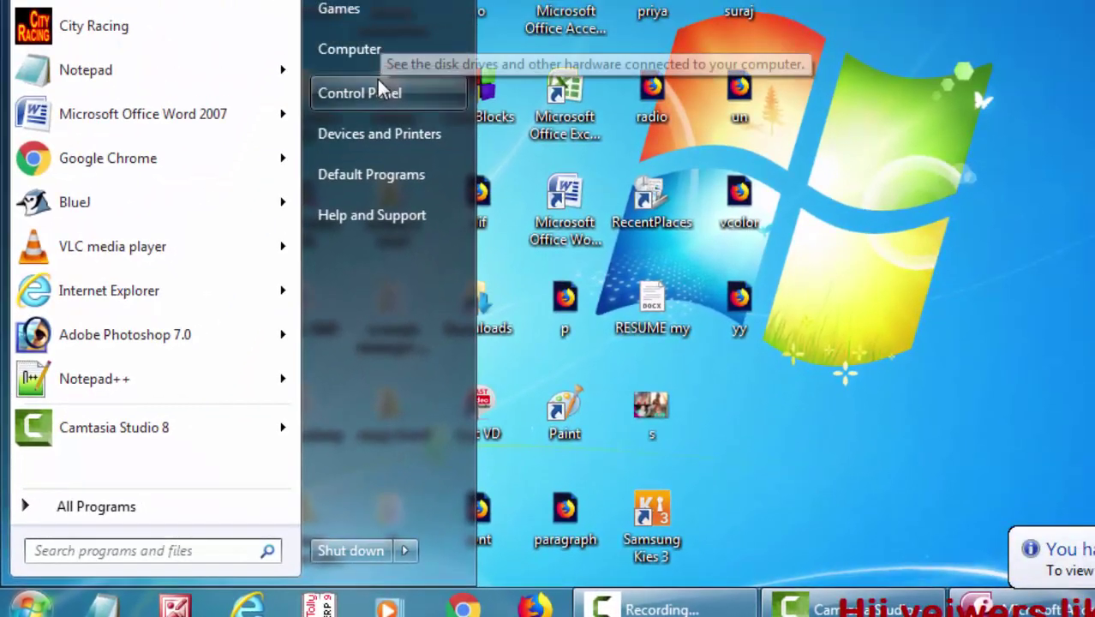
{"action": "left_click", "coordinate": [367, 92]}
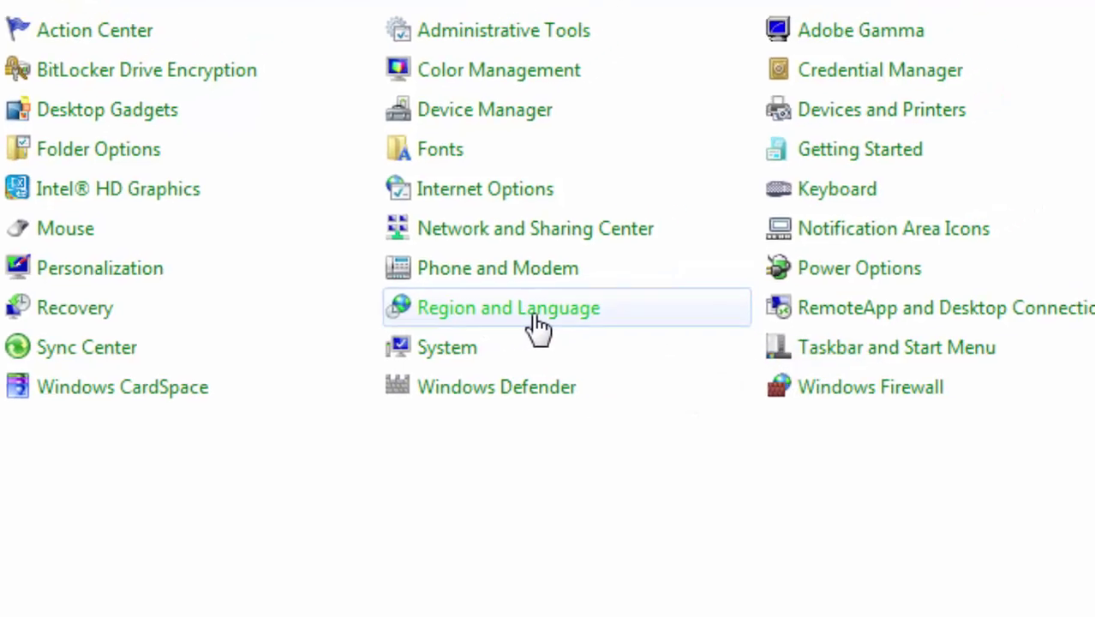
- In Region and Language, choose English (India) from the Format list
{"action": "left_click", "coordinate": [539, 327]}
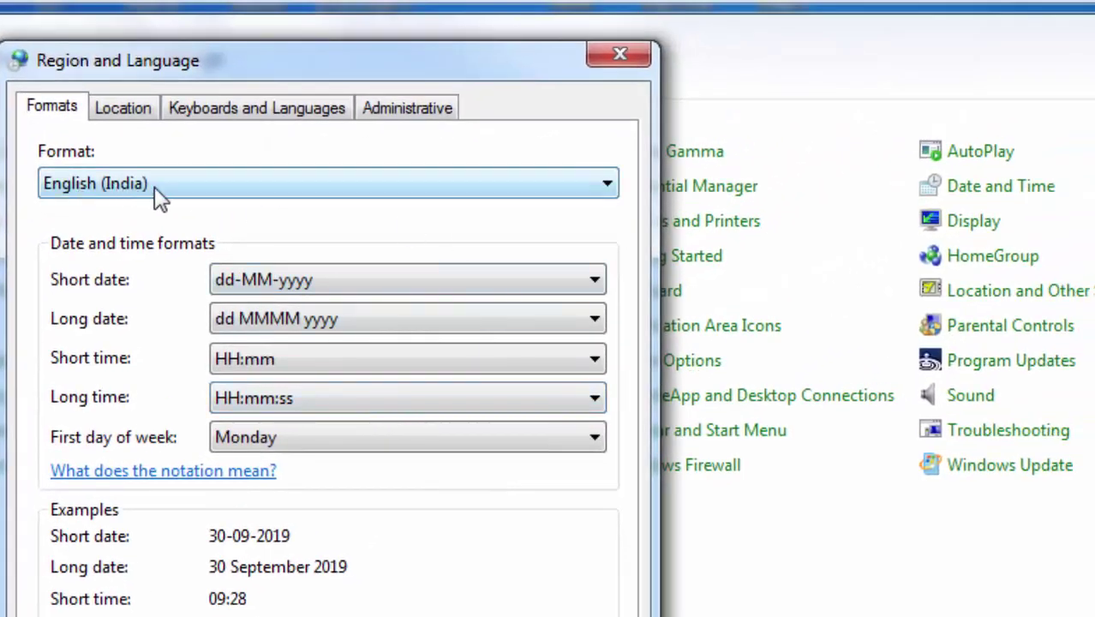
{"action": "left_click", "coordinate": [176, 185]}
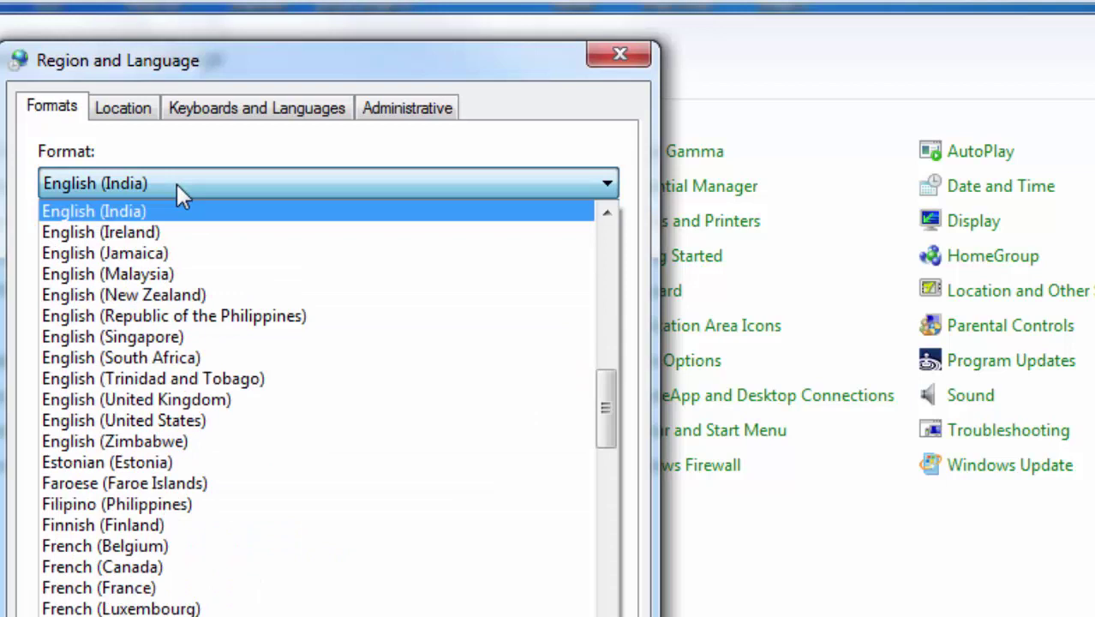
{"action": "key", "text": "Up"}
{"action": "key", "text": "Up"}
{"action": "key", "text": "Up"}
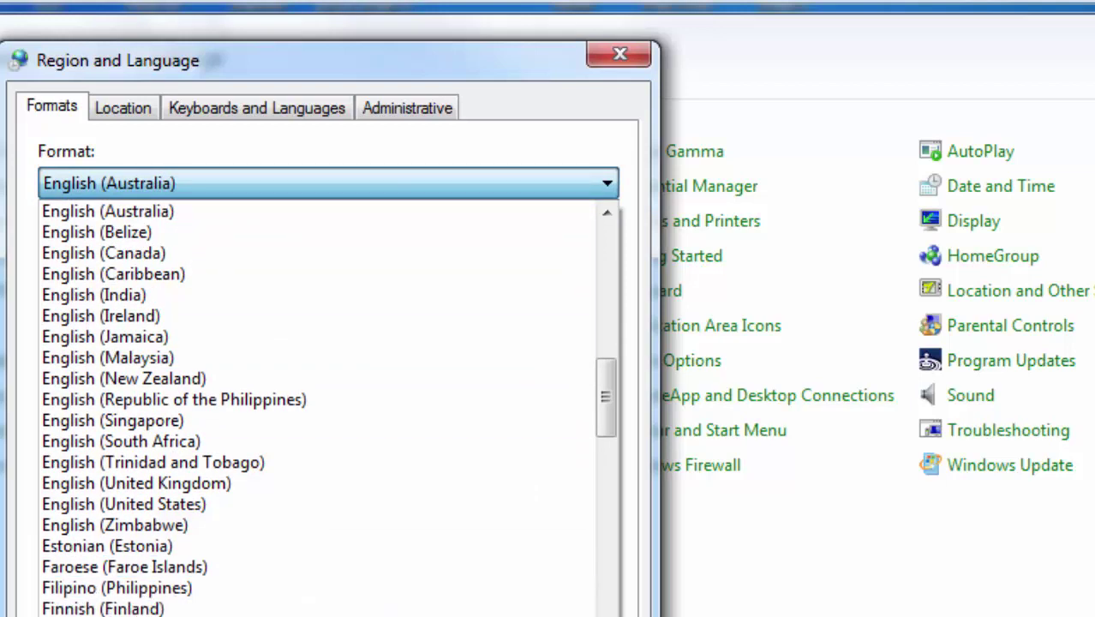
{"action": "scroll", "coordinate": [128, 548], "scroll_direction": "down", "scroll_amount": 2}
{"action": "scroll", "coordinate": [128, 549], "scroll_direction": "down", "scroll_amount": 2}
{"action": "scroll", "coordinate": [129, 548], "scroll_direction": "down", "scroll_amount": 3}
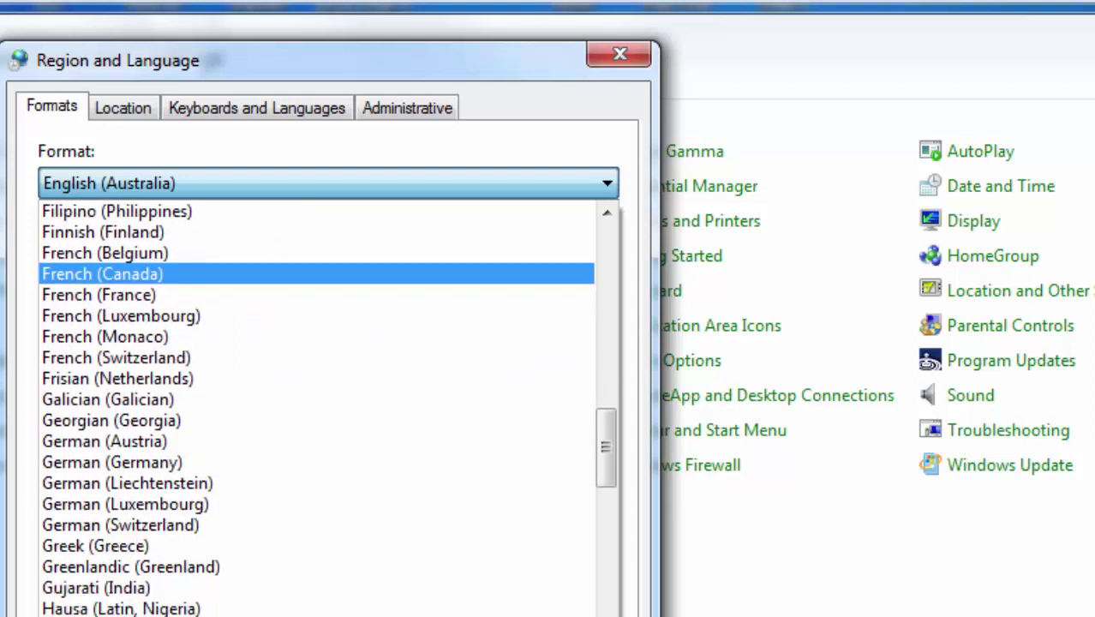
{"action": "scroll", "coordinate": [129, 557], "scroll_direction": "down", "scroll_amount": 1}
{"action": "scroll", "coordinate": [129, 558], "scroll_direction": "down", "scroll_amount": 2}
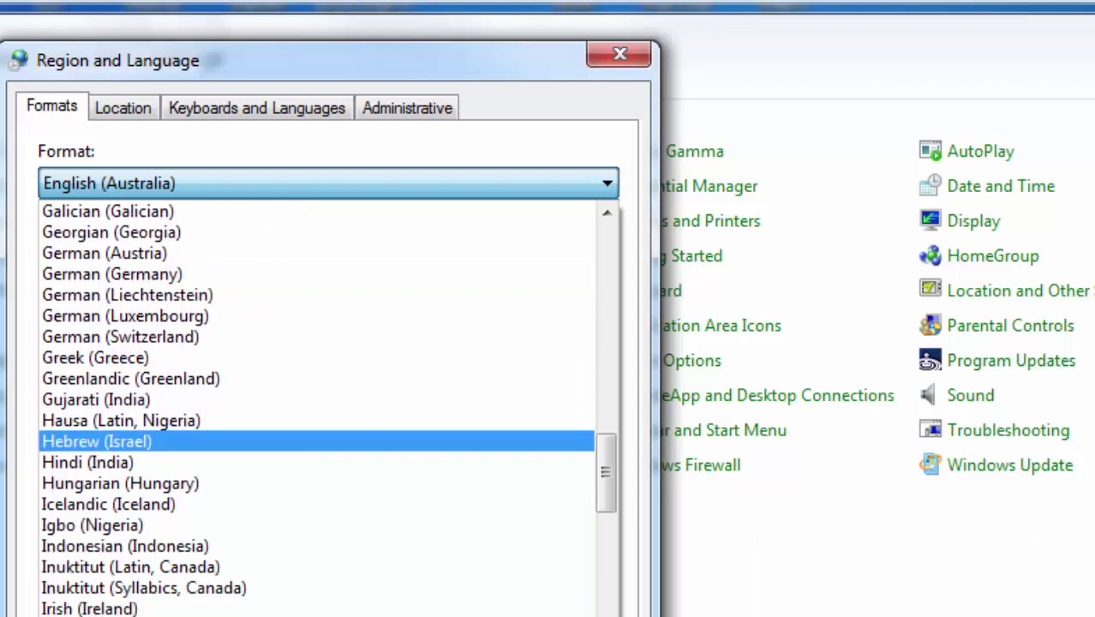
{"action": "scroll", "coordinate": [128, 557], "scroll_direction": "down", "scroll_amount": 1}
{"action": "scroll", "coordinate": [128, 557], "scroll_direction": "down", "scroll_amount": 3}
{"action": "scroll", "coordinate": [128, 557], "scroll_direction": "up", "scroll_amount": 4}
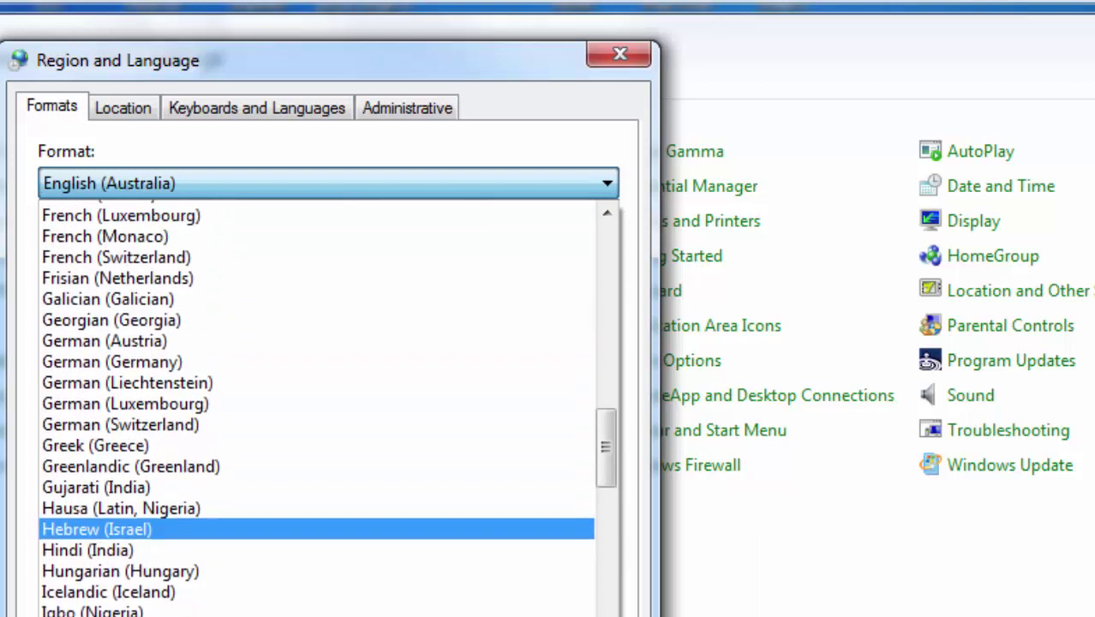
{"action": "scroll", "coordinate": [128, 557], "scroll_direction": "up", "scroll_amount": 3}
{"action": "scroll", "coordinate": [129, 557], "scroll_direction": "up", "scroll_amount": 7}
{"action": "scroll", "coordinate": [128, 557], "scroll_direction": "up", "scroll_amount": 1}
{"action": "scroll", "coordinate": [129, 557], "scroll_direction": "up", "scroll_amount": 1}
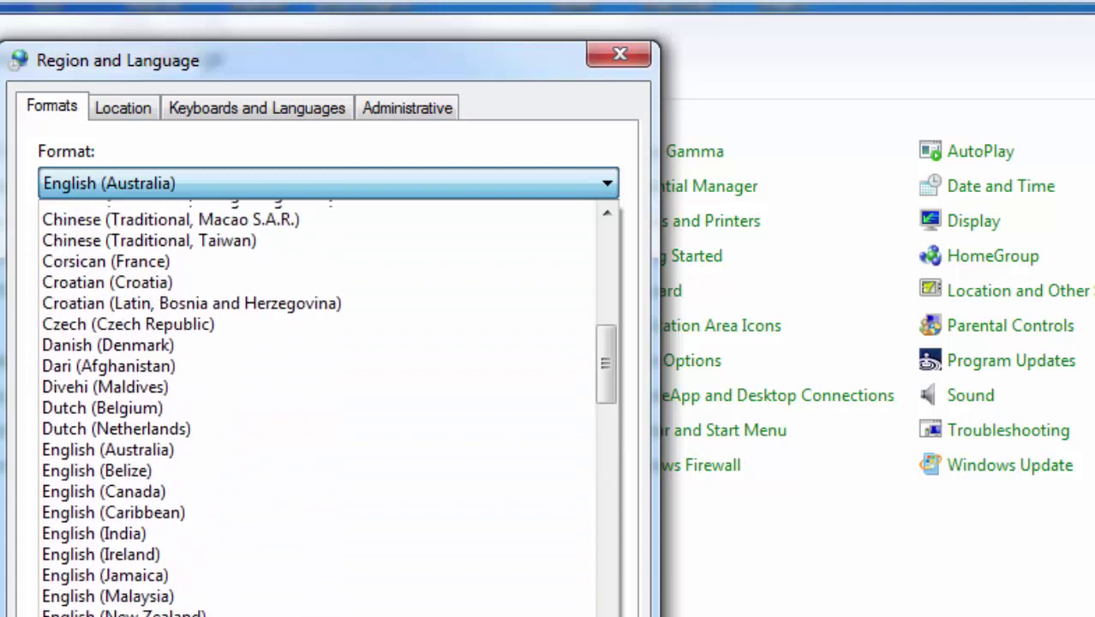
{"action": "scroll", "coordinate": [128, 557], "scroll_direction": "up", "scroll_amount": 5}
{"action": "scroll", "coordinate": [217, 612], "scroll_direction": "up", "scroll_amount": 3}
{"action": "scroll", "coordinate": [217, 612], "scroll_direction": "up", "scroll_amount": 1}
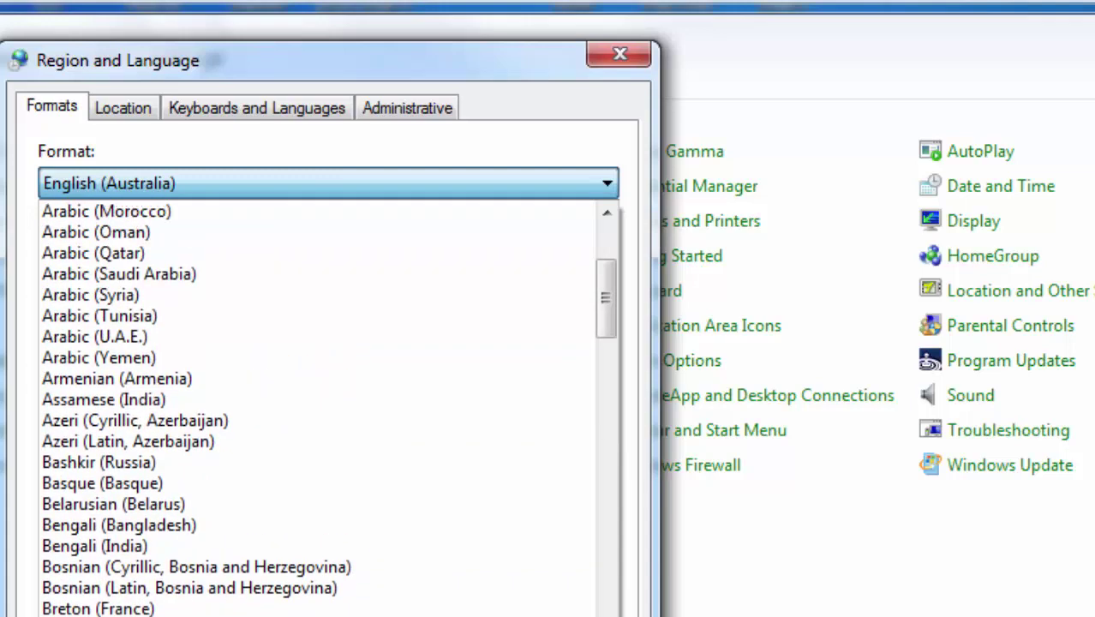
{"action": "scroll", "coordinate": [217, 612], "scroll_direction": "up", "scroll_amount": 4}
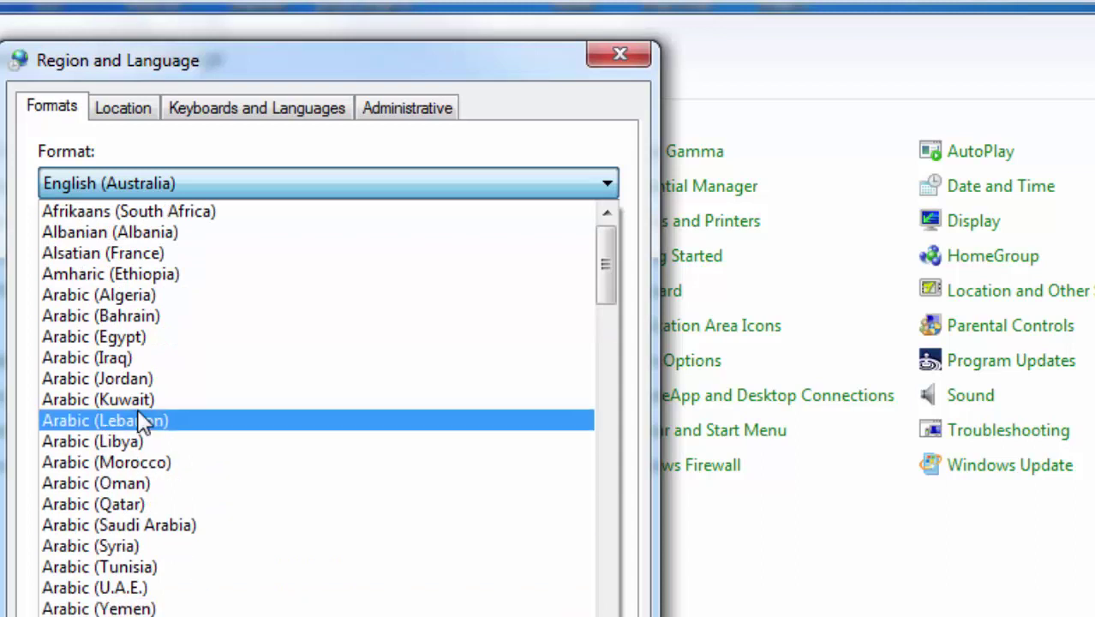
{"action": "scroll", "coordinate": [139, 420], "scroll_direction": "down", "scroll_amount": 3}
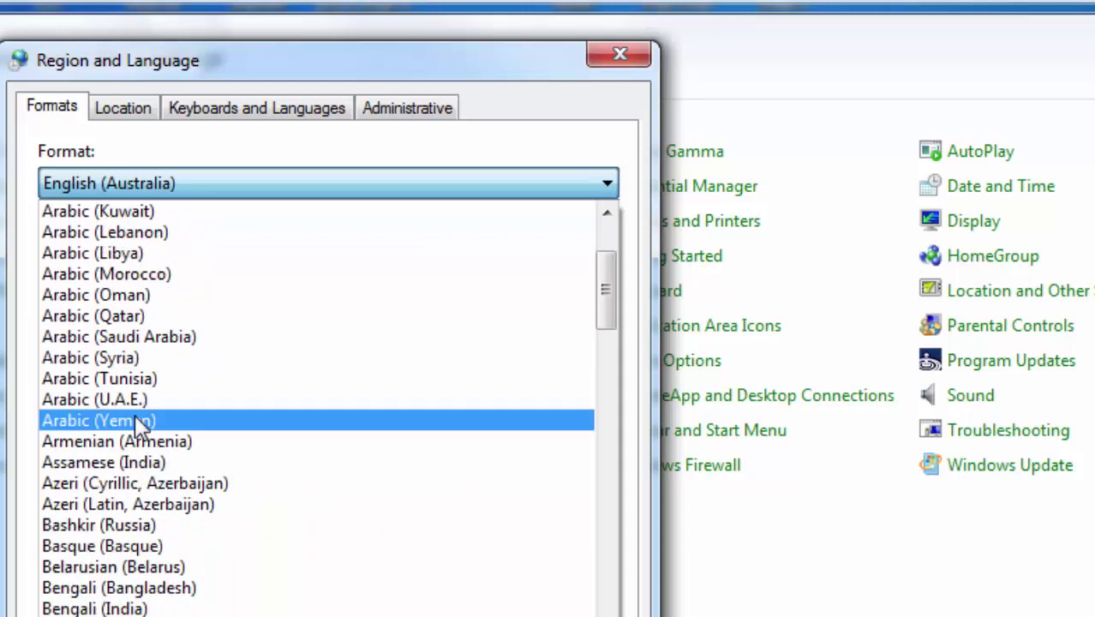
{"action": "scroll", "coordinate": [134, 414], "scroll_direction": "down", "scroll_amount": 3}
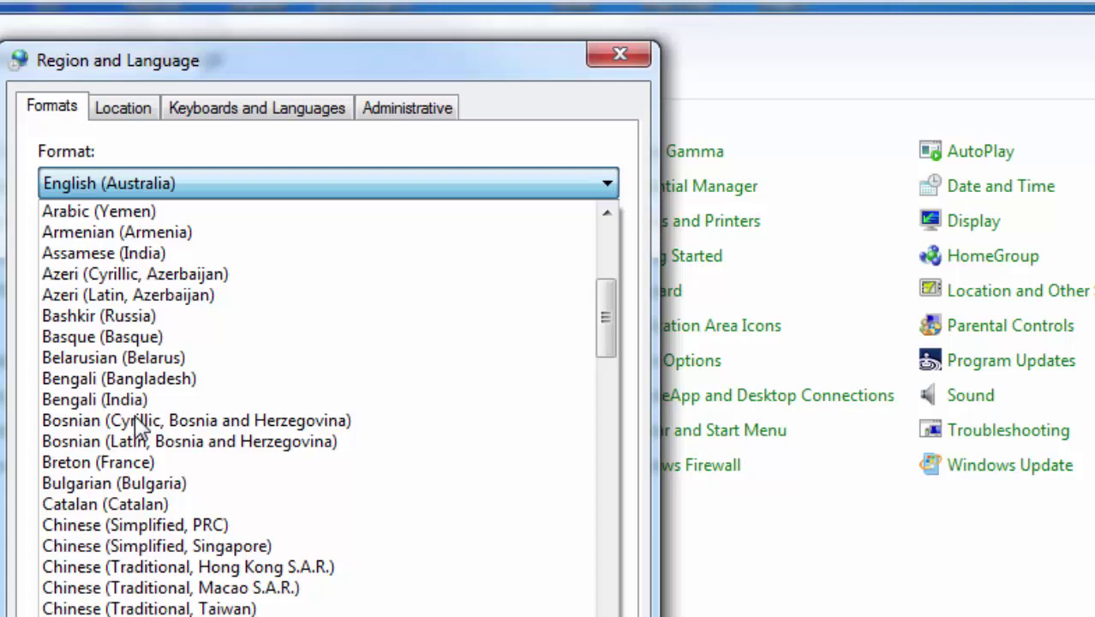
{"action": "scroll", "coordinate": [225, 440], "scroll_direction": "up", "scroll_amount": 6}
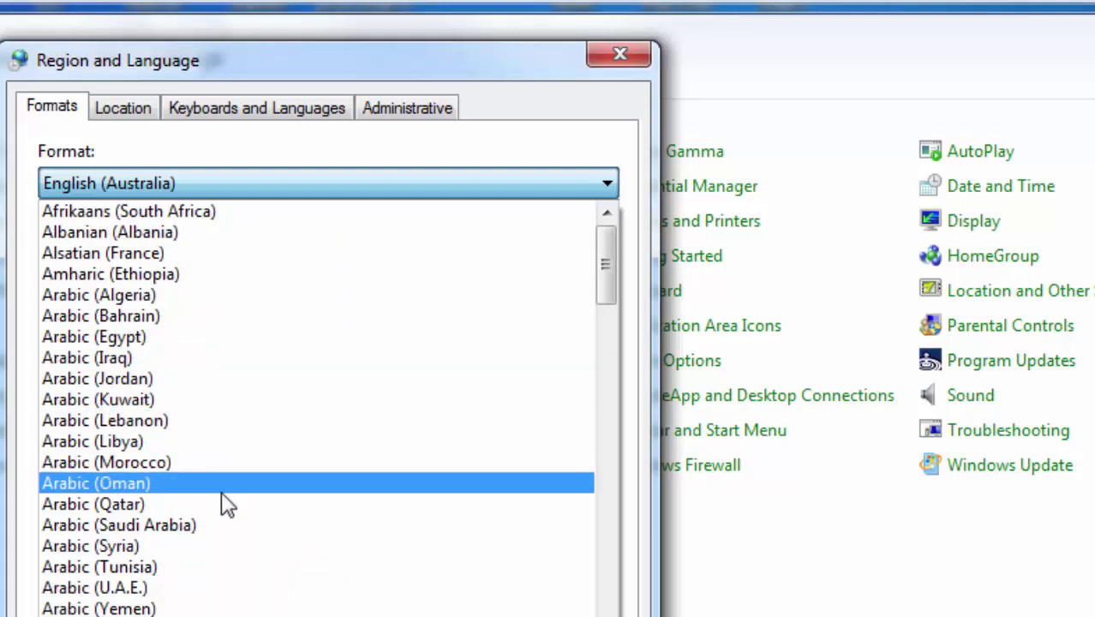
{"action": "scroll", "coordinate": [225, 504], "scroll_direction": "down", "scroll_amount": 6}
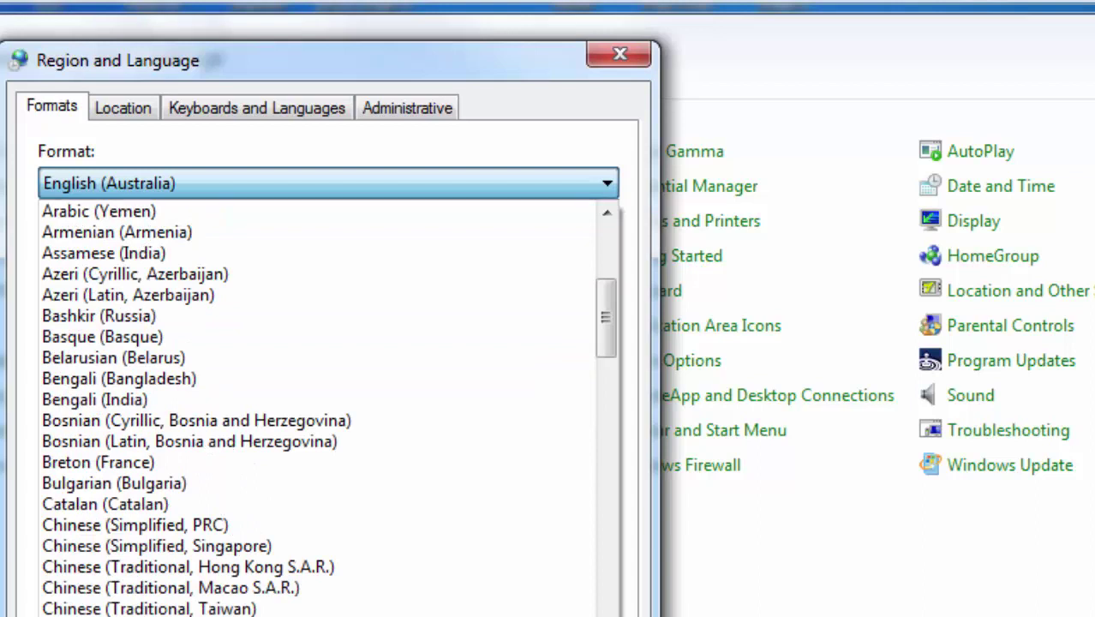
{"action": "scroll", "coordinate": [325, 409], "scroll_direction": "down", "scroll_amount": 1}
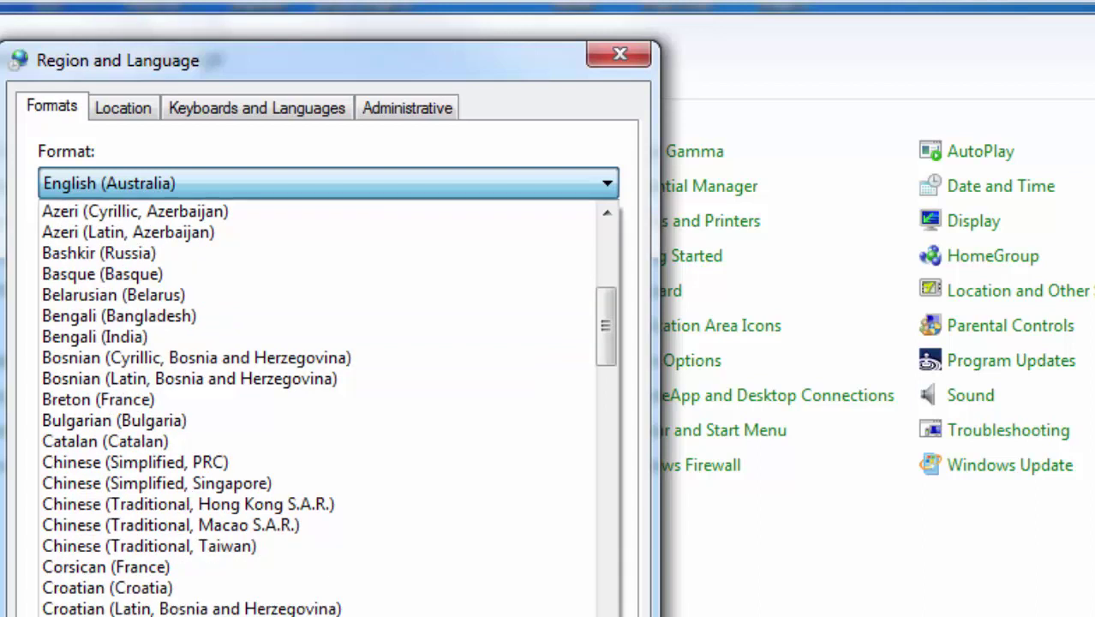
{"action": "scroll", "coordinate": [326, 410], "scroll_direction": "down", "scroll_amount": 1}
{"action": "scroll", "coordinate": [325, 410], "scroll_direction": "down", "scroll_amount": 1}
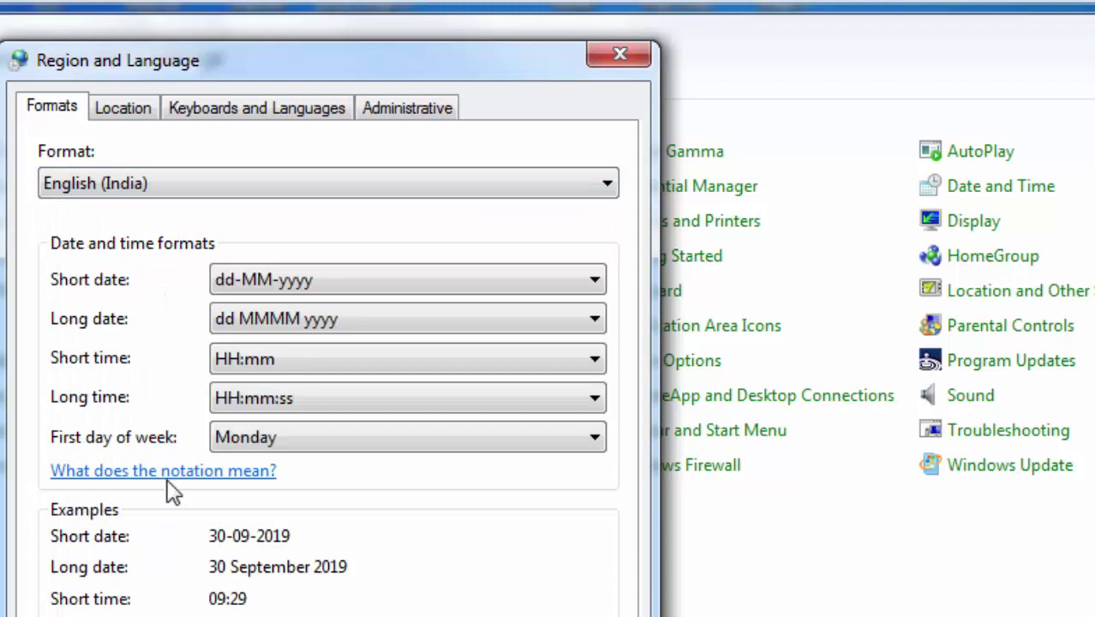
- Set the current location to India, then apply and confirm the regional settings
{"action": "left_click", "coordinate": [148, 111]}
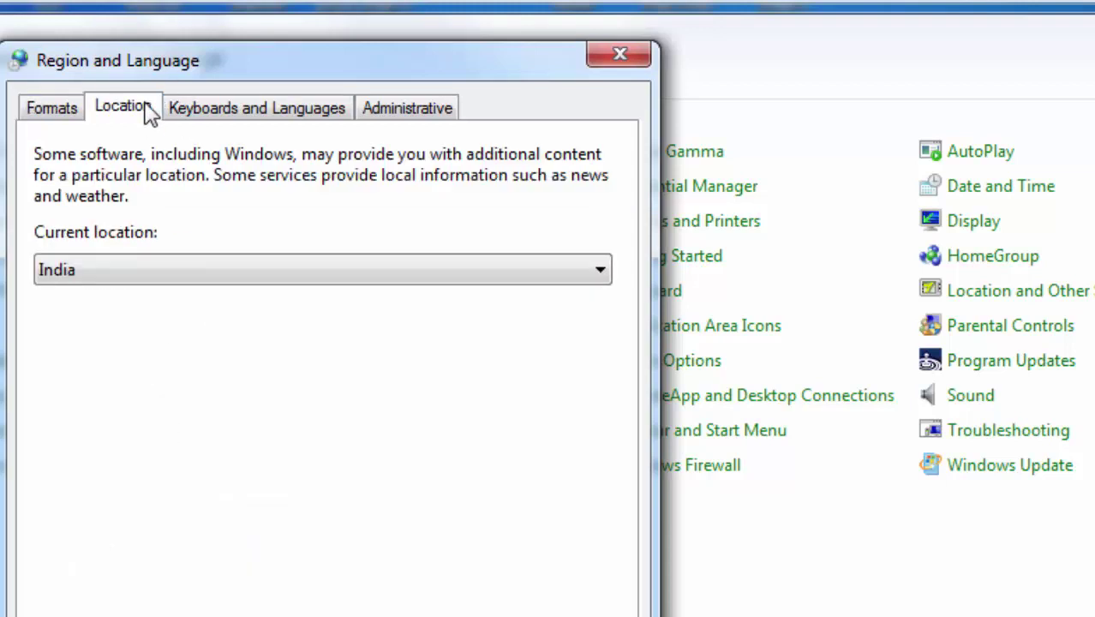
{"action": "left_click", "coordinate": [262, 271]}
{"action": "left_click", "coordinate": [264, 304]}
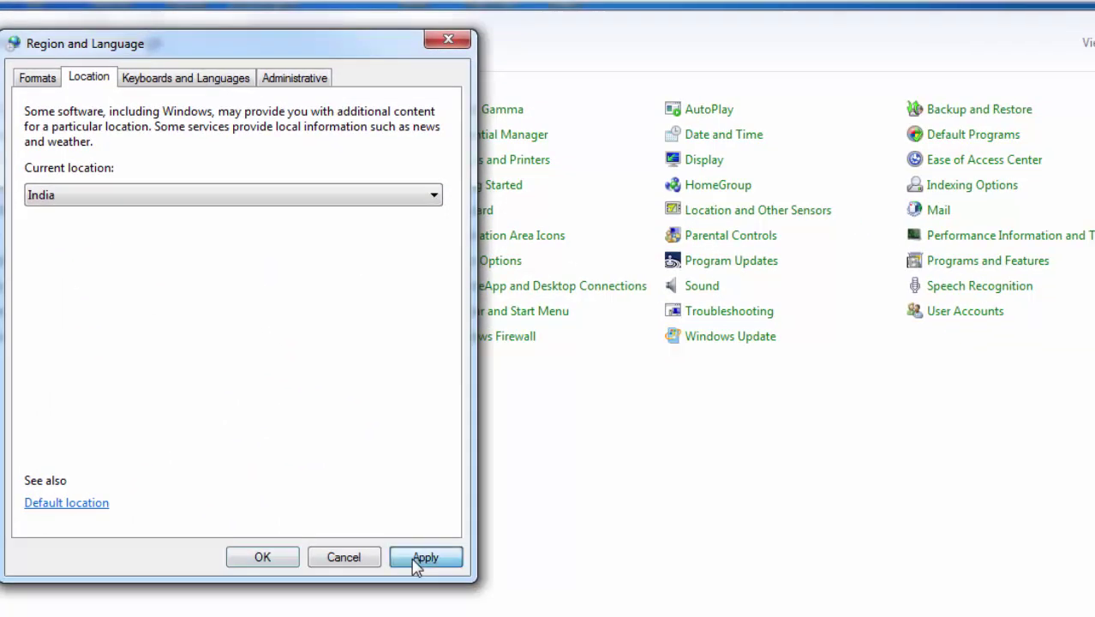
{"action": "left_click", "coordinate": [416, 567]}
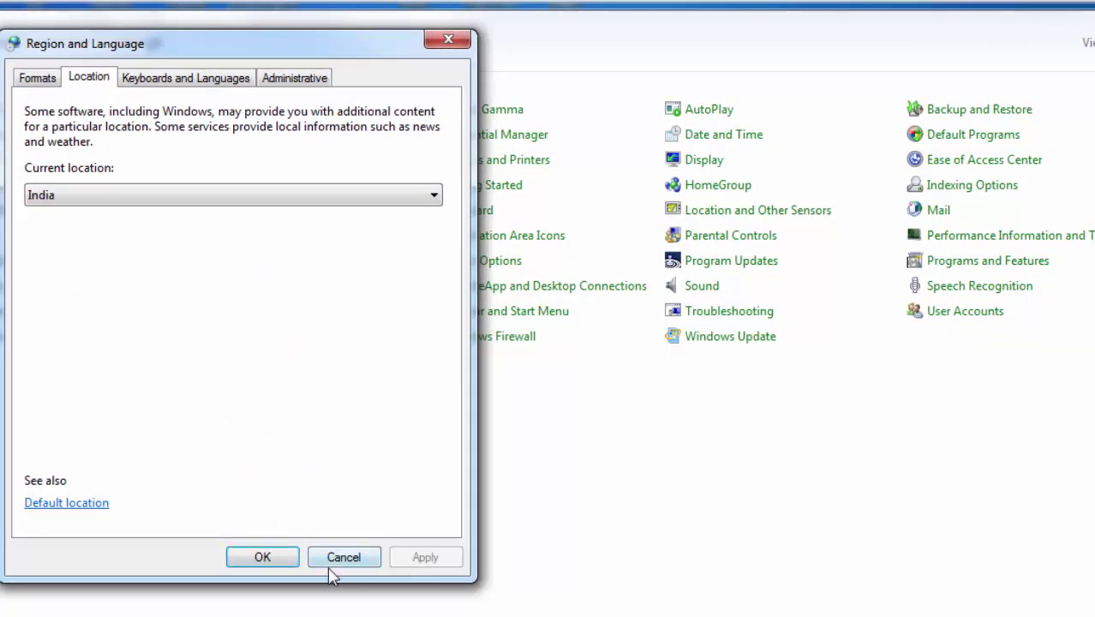
{"action": "left_click", "coordinate": [289, 562]}
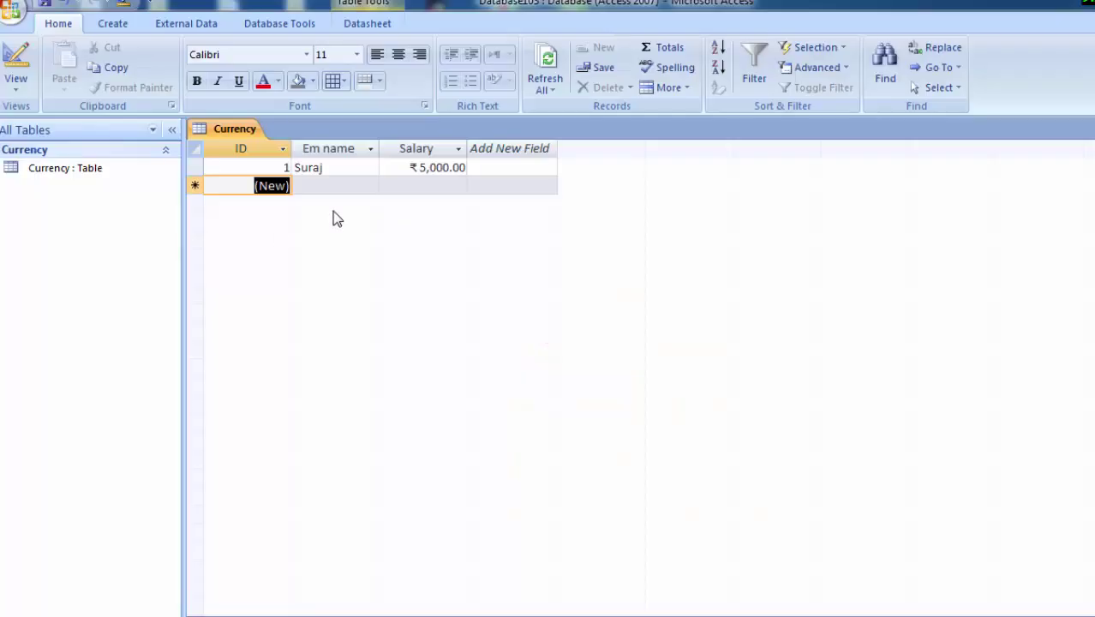
- Enter two more employee names with salaries displayed as ₹50,000.00 and ₹120,000.00
{"action": "left_click", "coordinate": [516, 293]}
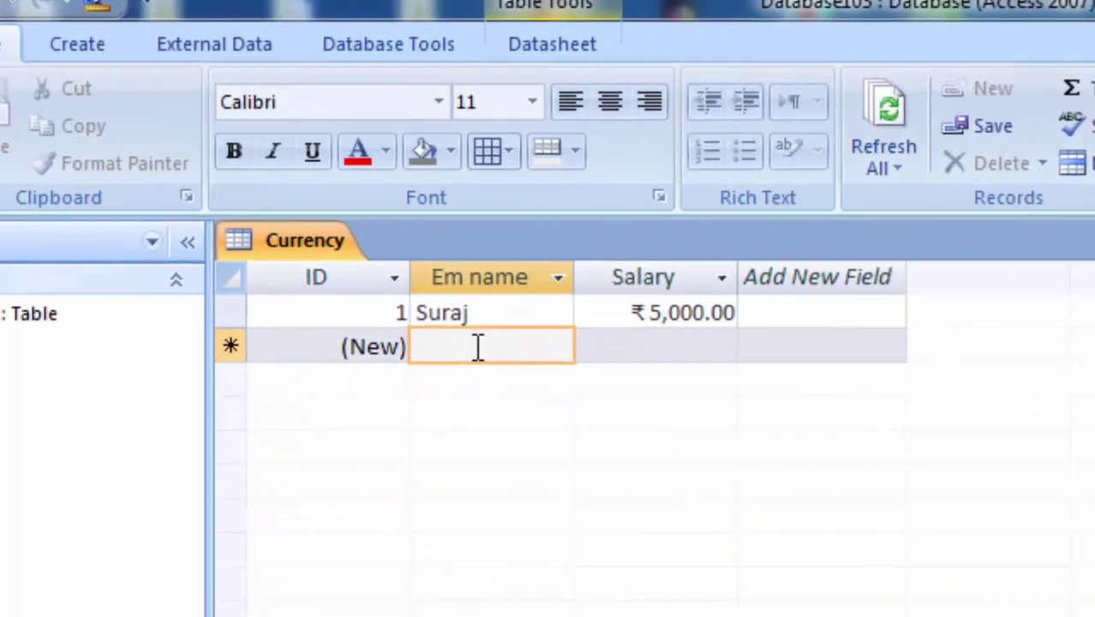
{"action": "type", "text": "Ram "}
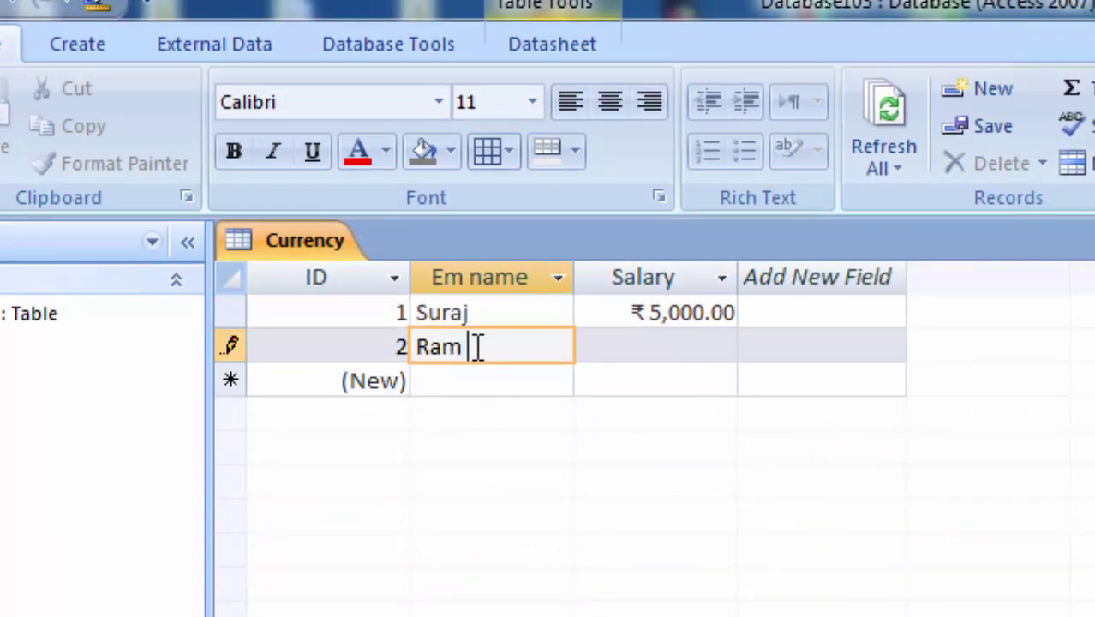
{"action": "type", "text": "Kumar"}
{"action": "key", "text": "Tab"}
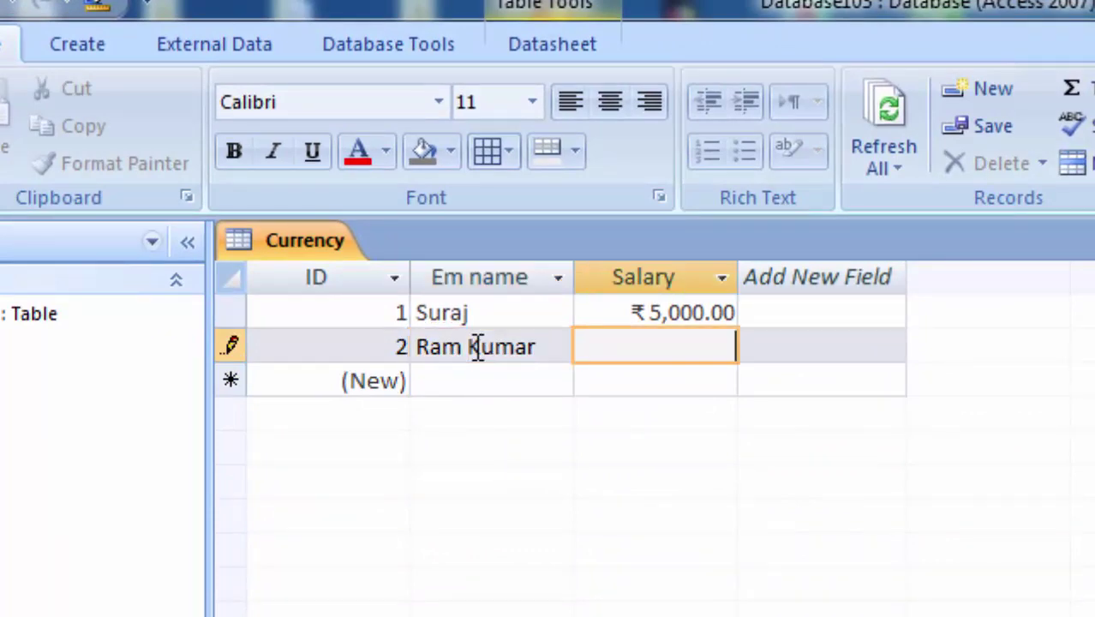
{"action": "type", "text": "5000"}
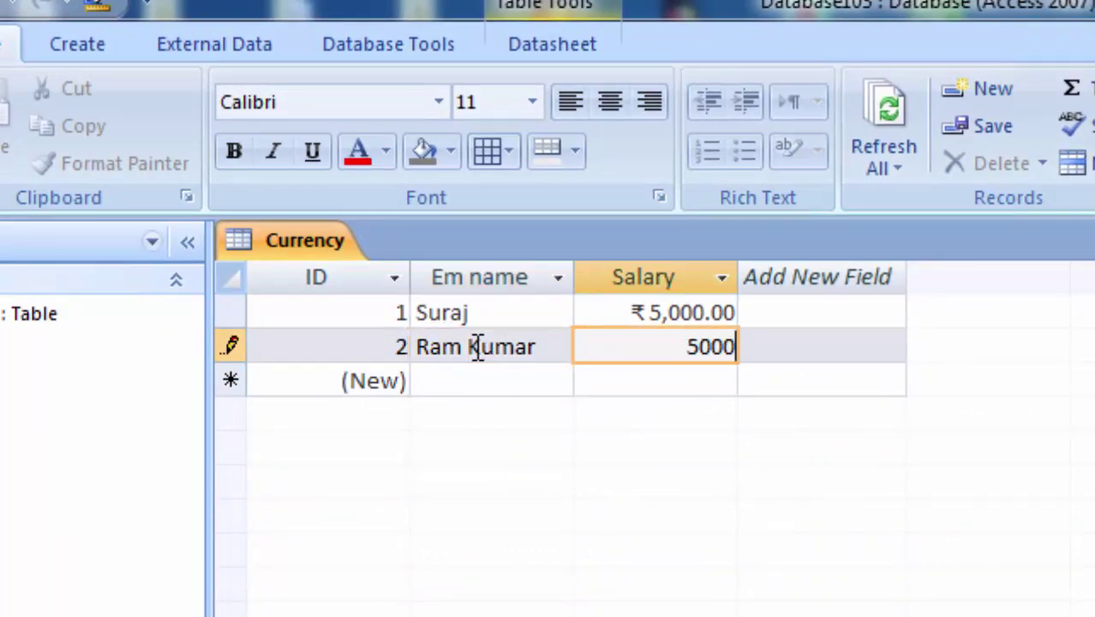
{"action": "type", "text": "0"}
{"action": "key", "text": "Tab"}
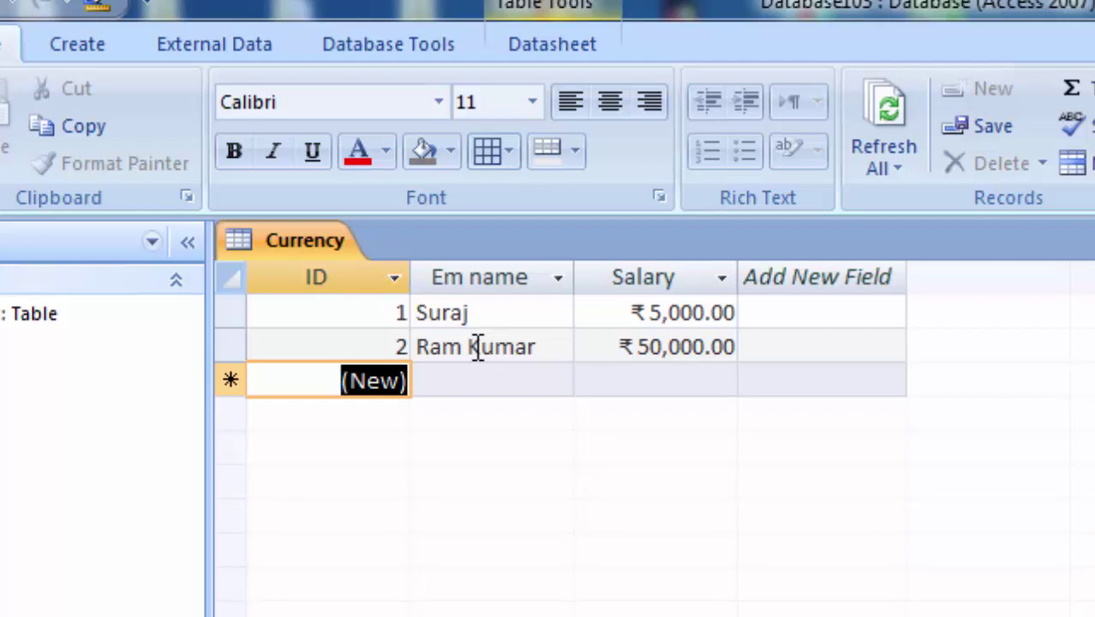
{"action": "key", "text": "Tab"}
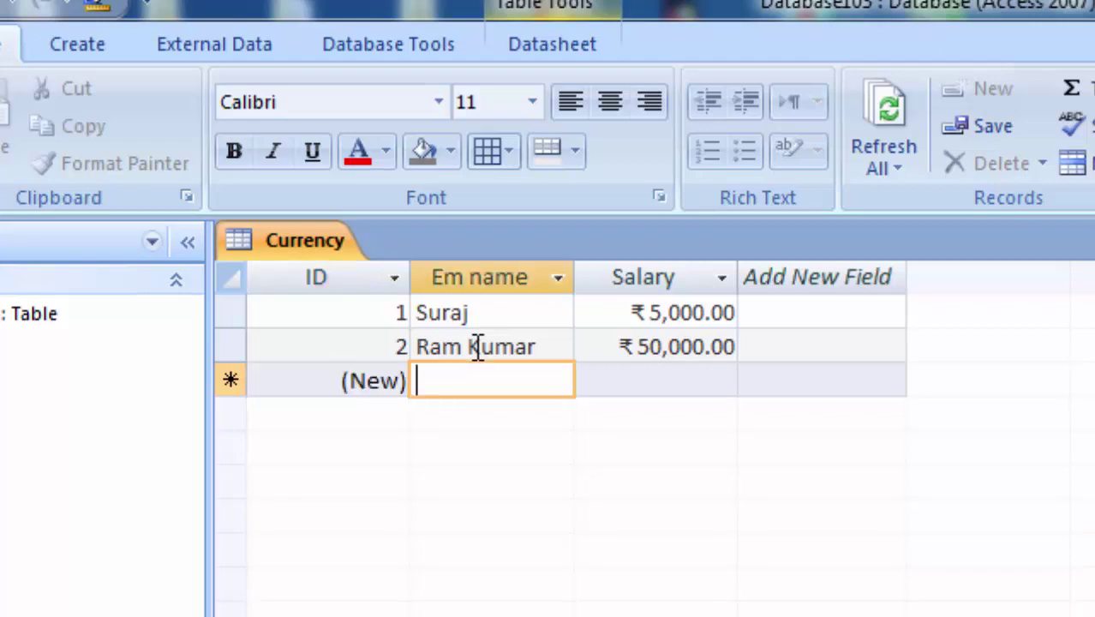
{"action": "type", "text": "W"}
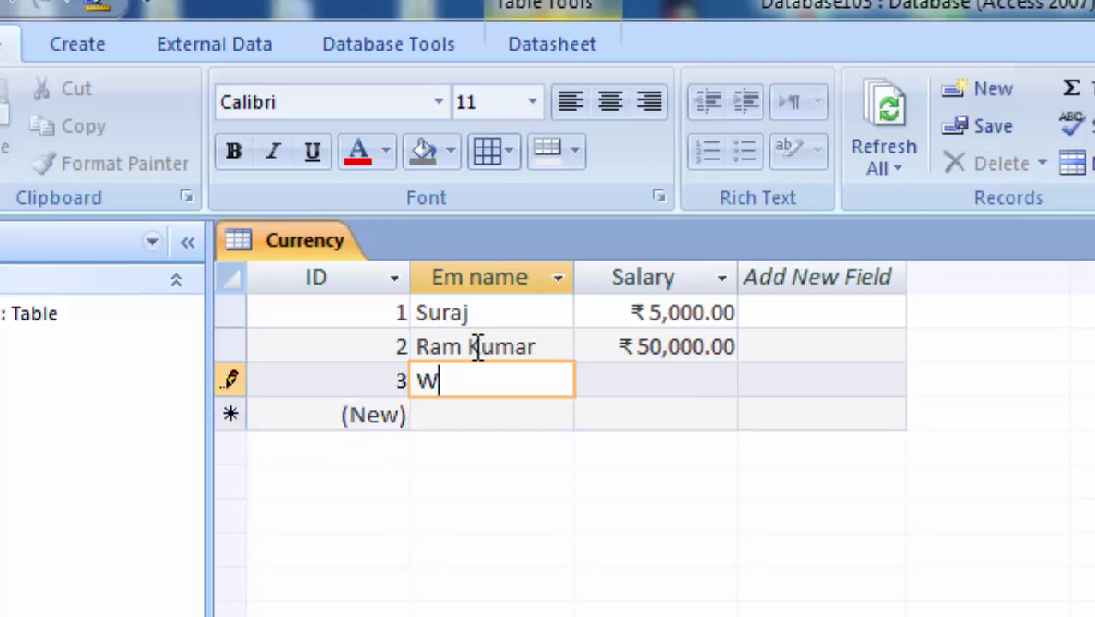
{"action": "type", "text": "asi"}
{"action": "type", "text": "m"}
{"action": "key", "text": "Tab"}
{"action": "type", "text": "2"}
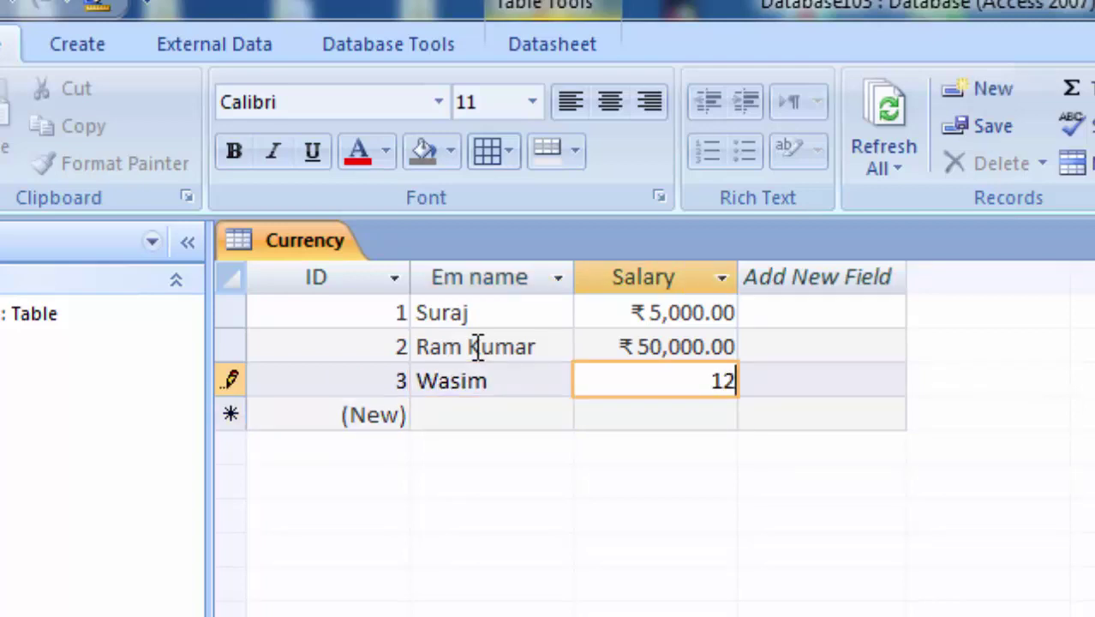
{"action": "type", "text": "0000"}
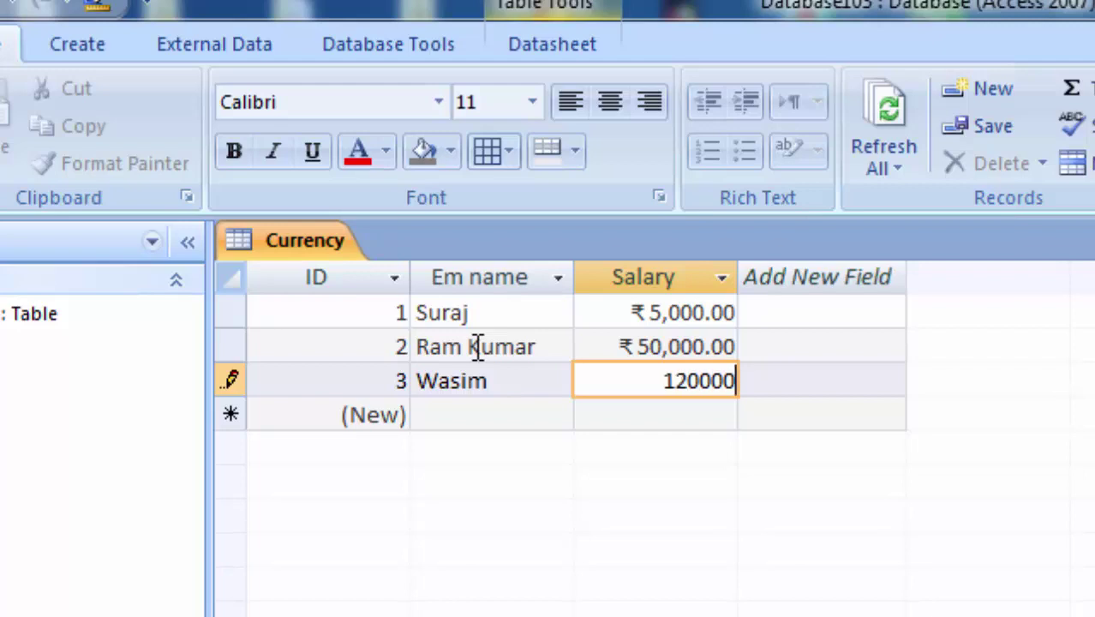
{"action": "key", "text": "Tab"}
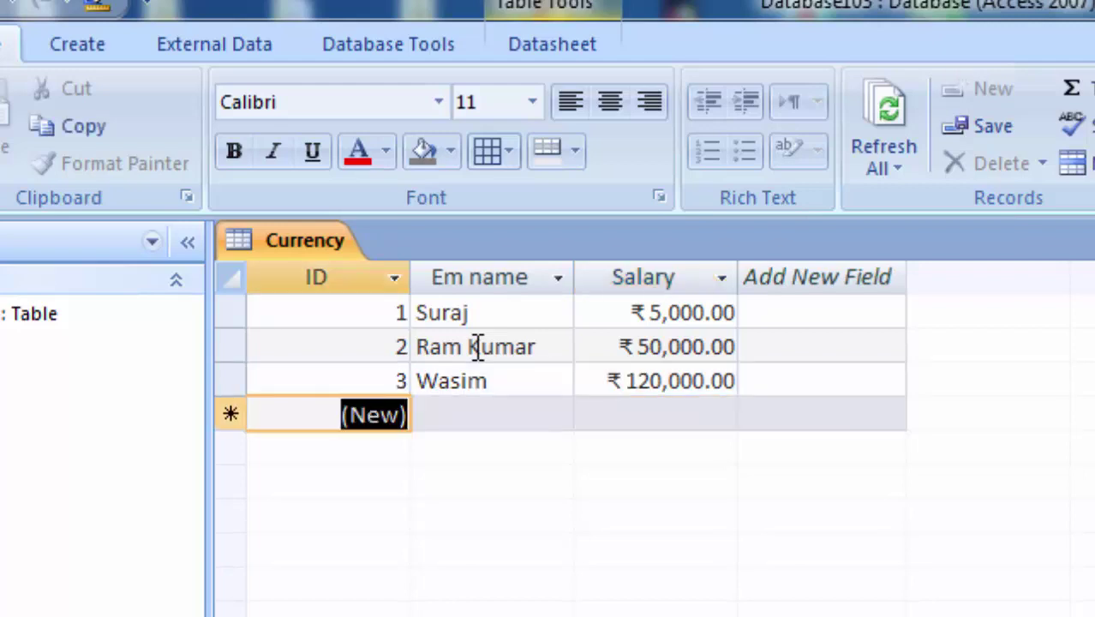
- Enter a fourth employee with Salary 44000 (₹44,000.00) and make the datasheet text bold
{"action": "key", "text": "Tab"}
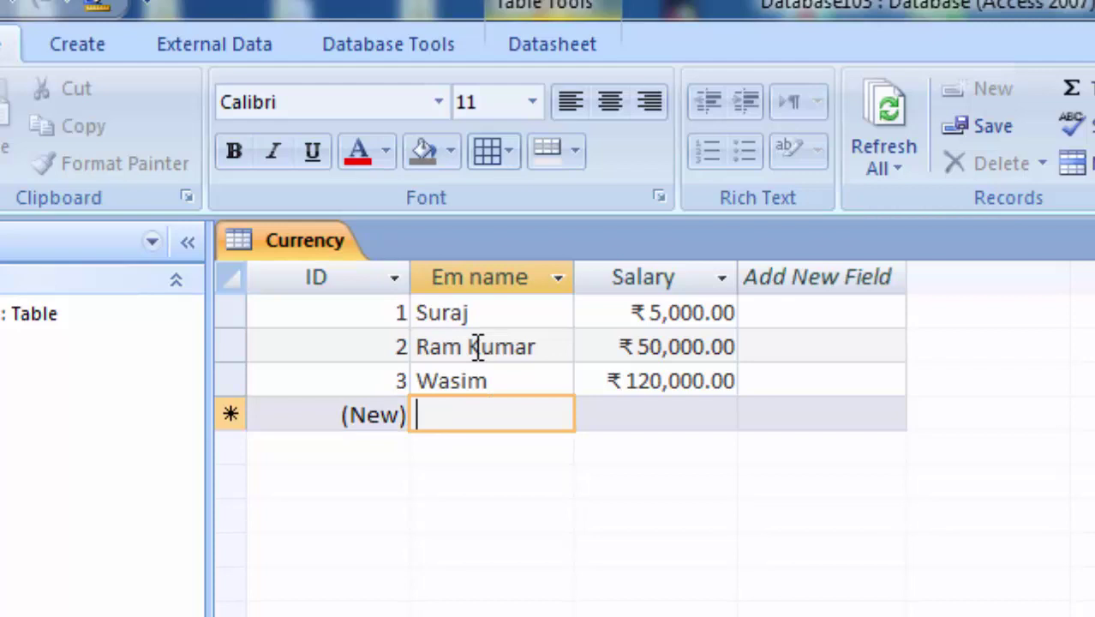
{"action": "type", "text": "S"}
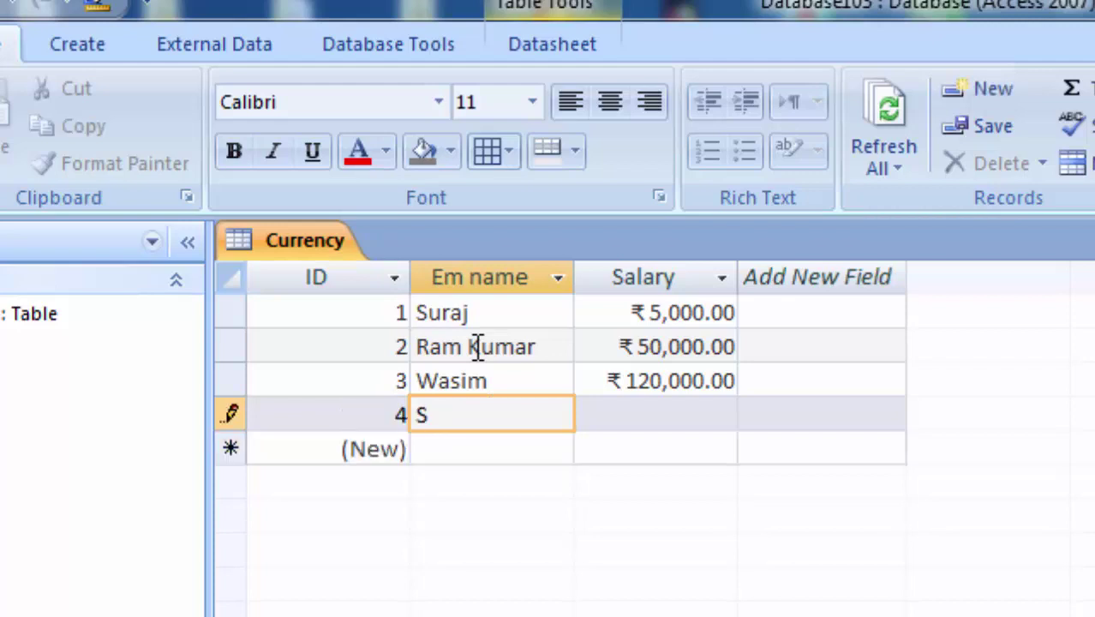
{"action": "type", "text": "ona"}
{"action": "type", "text": "m s"}
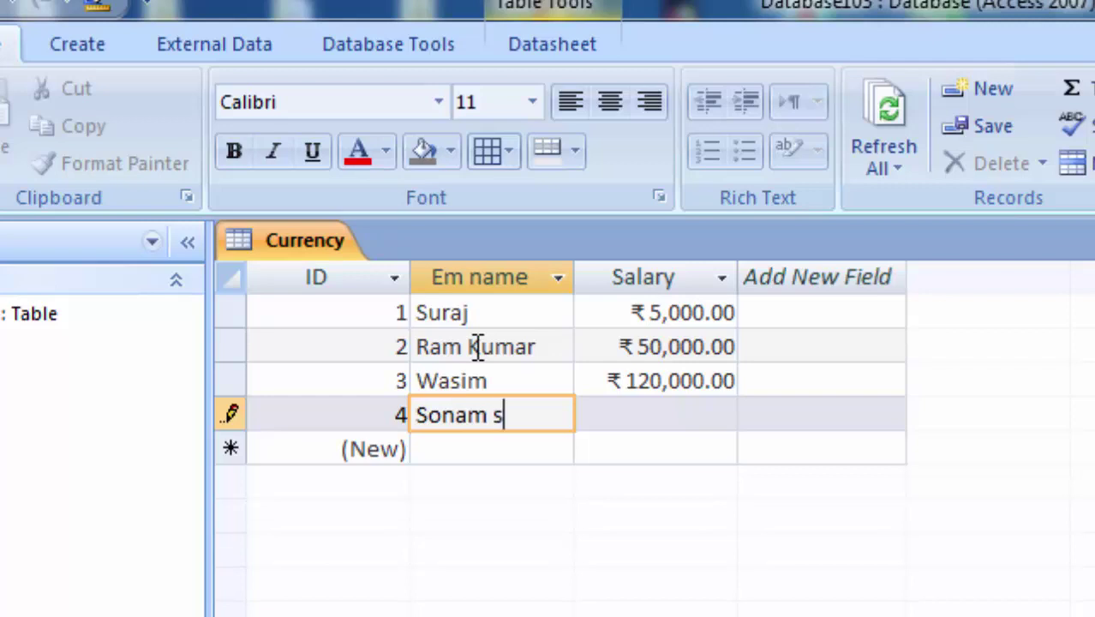
{"action": "type", "text": "ingh"}
{"action": "key", "text": "Tab"}
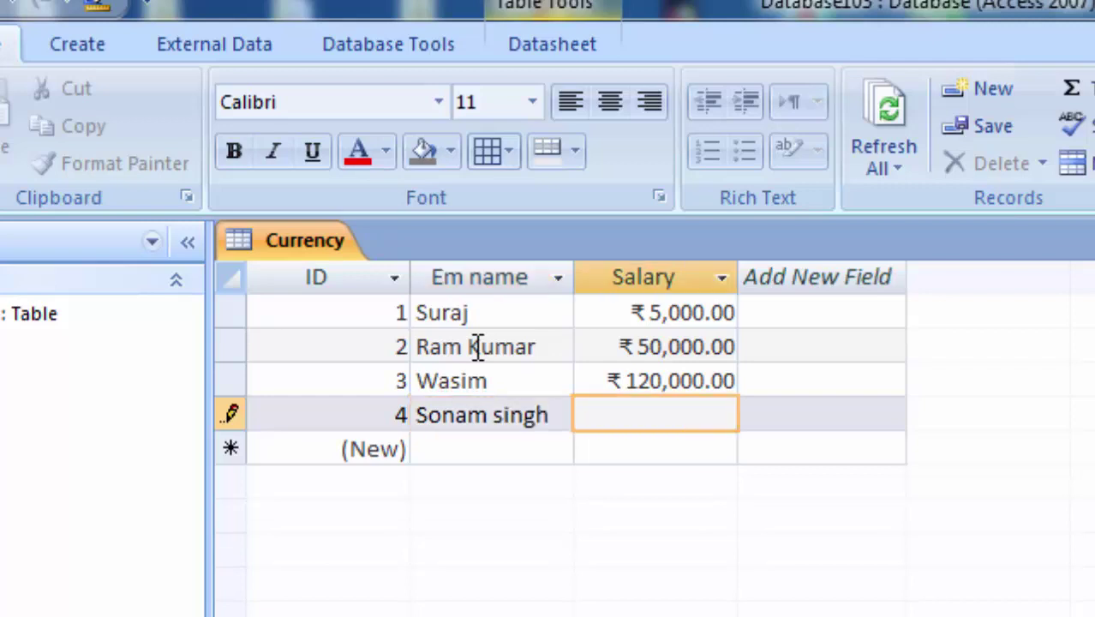
{"action": "type", "text": "4400"}
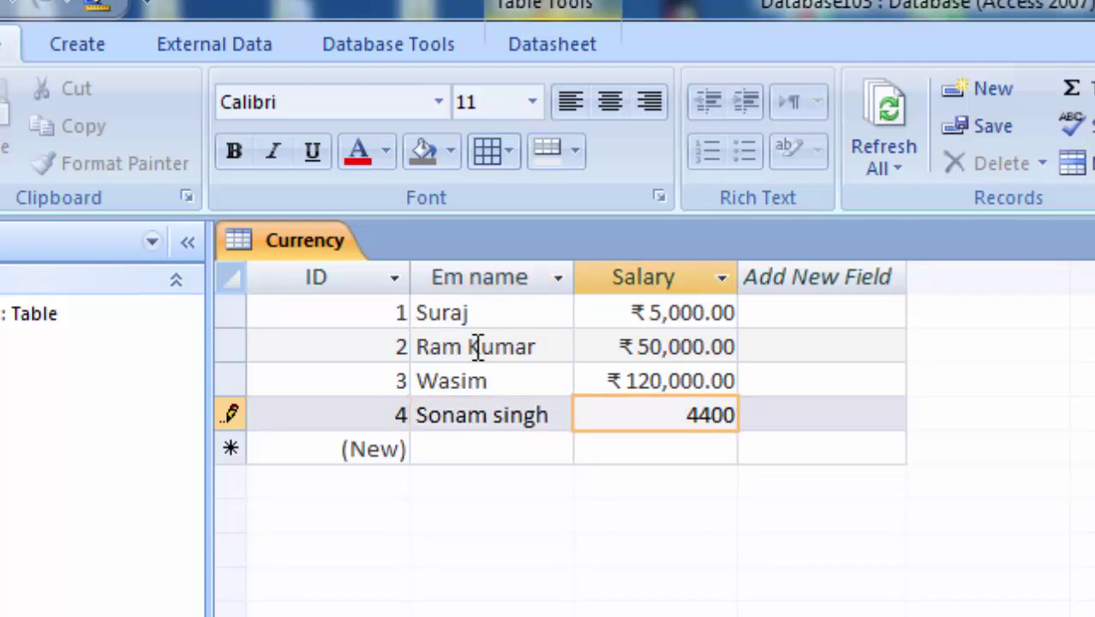
{"action": "type", "text": "0"}
{"action": "key", "text": "Tab"}
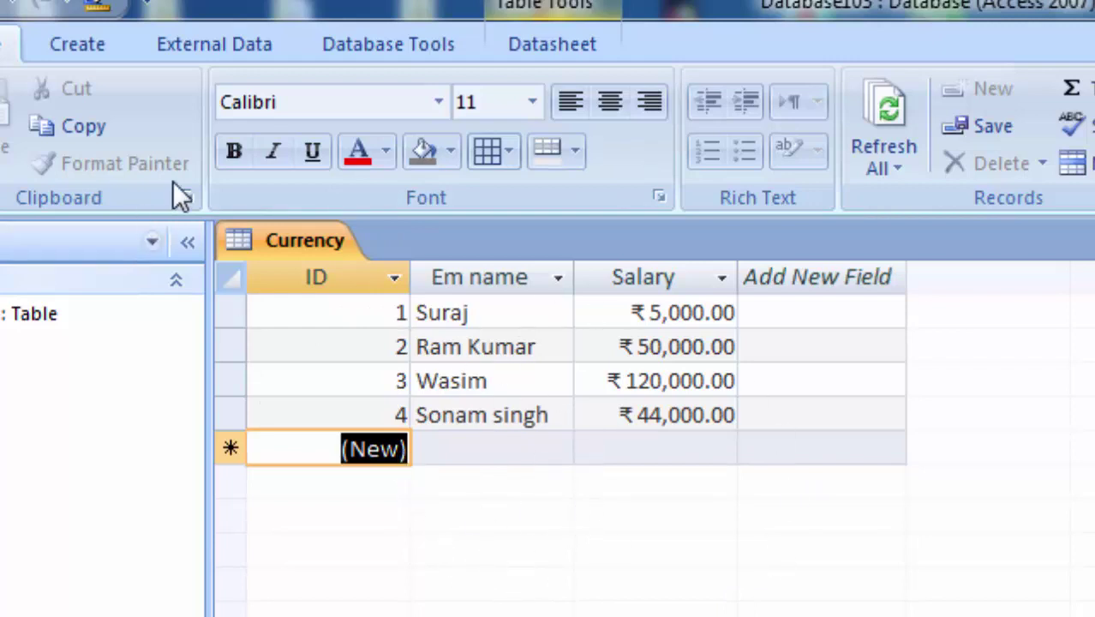
{"action": "left_click", "coordinate": [233, 151]}
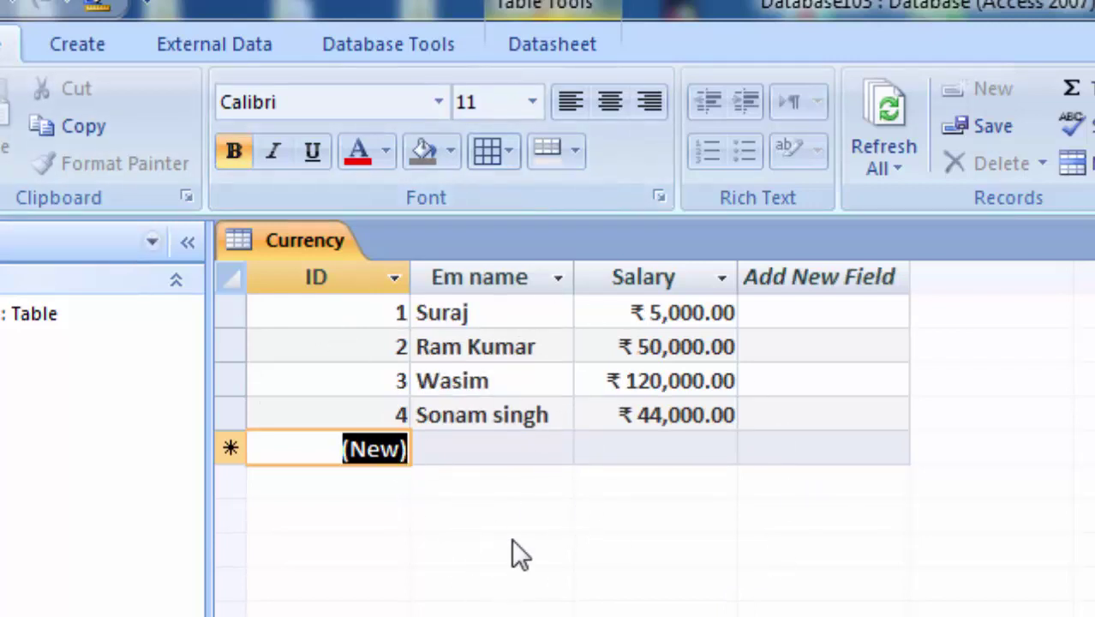